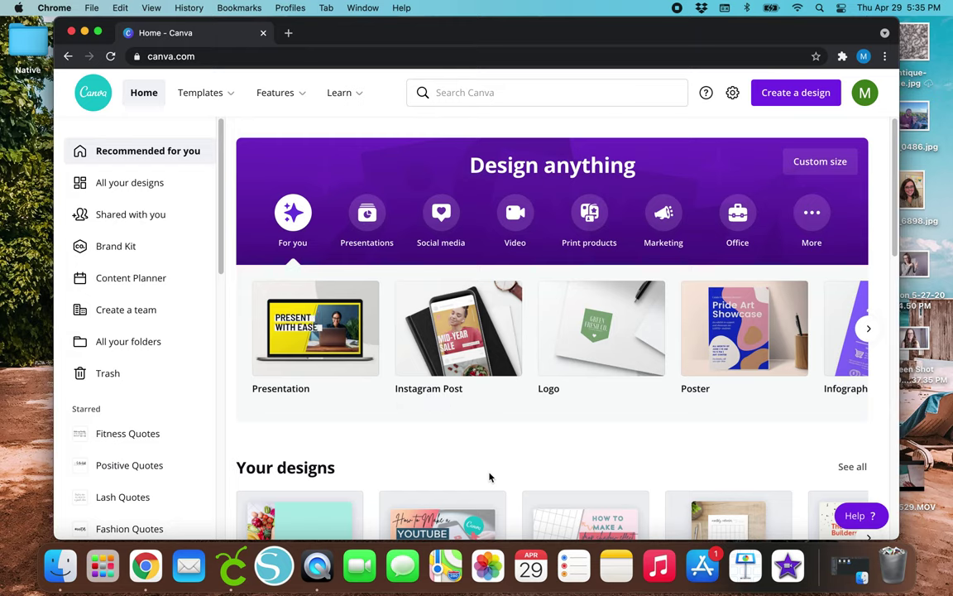
Step: Open the existing monthly calendar design from all designs, examine its grid layout up close, and return to the design list
left_click(161, 189)
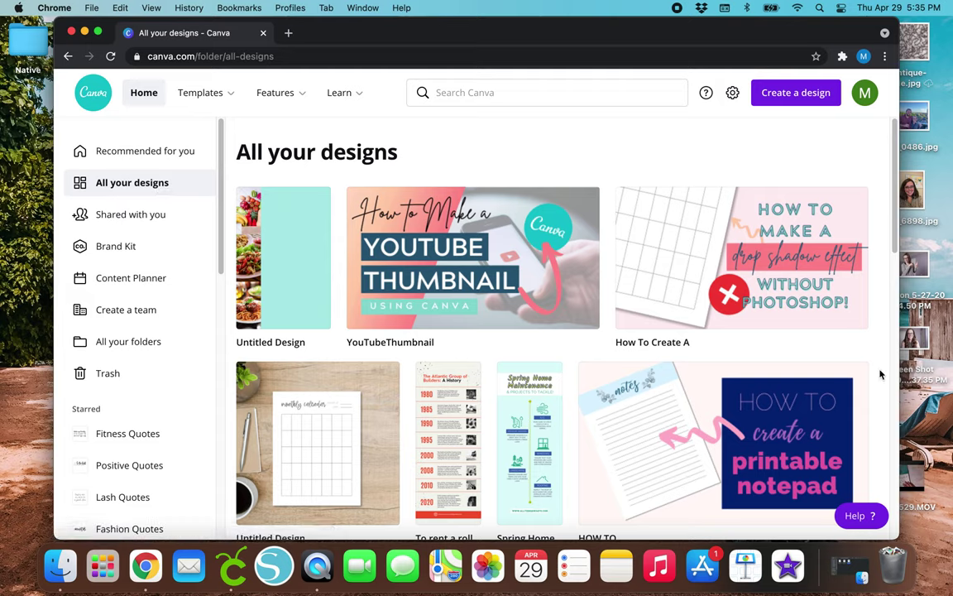
scroll(723, 310, "down", 2)
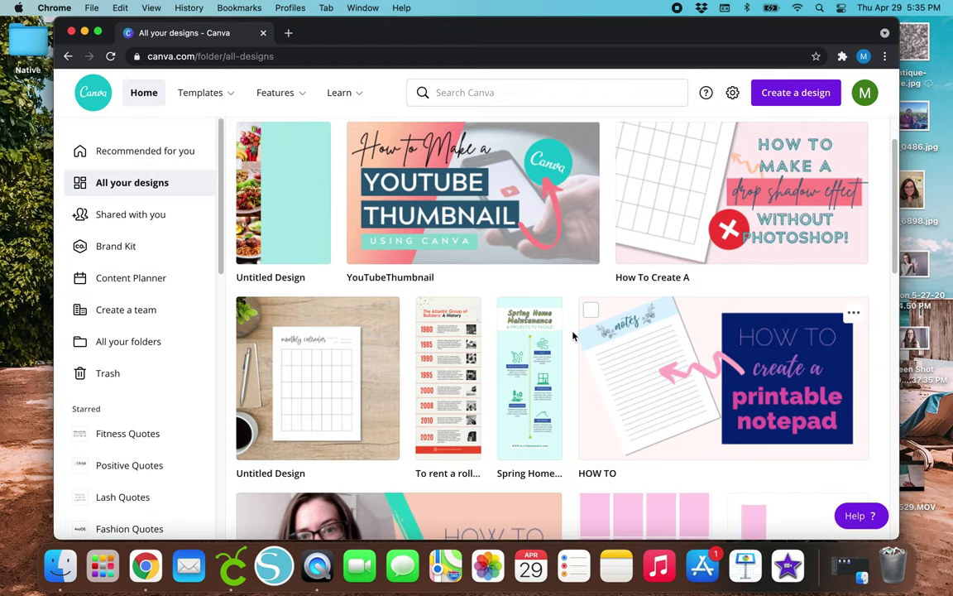
left_click(340, 298)
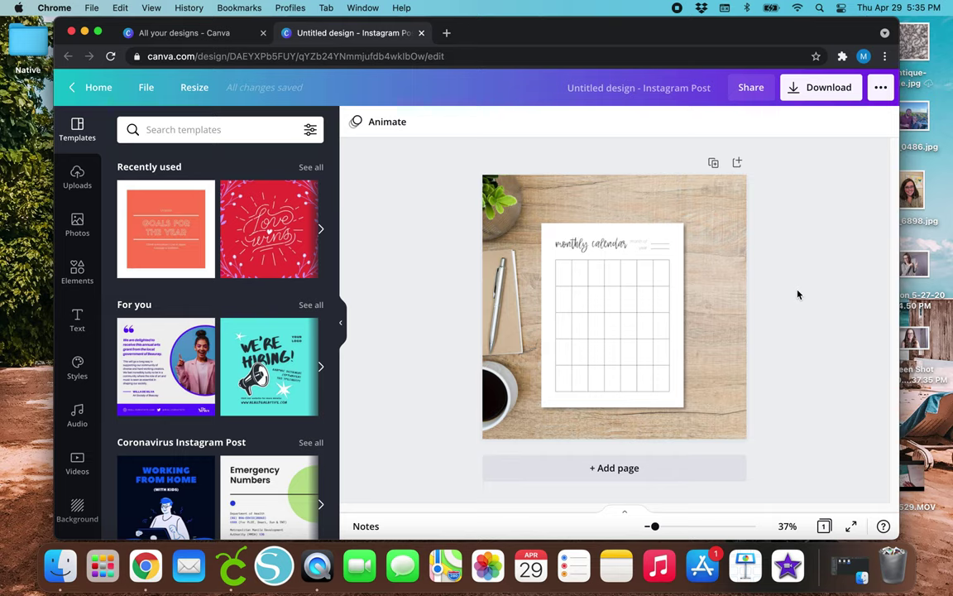
key("super+equal")
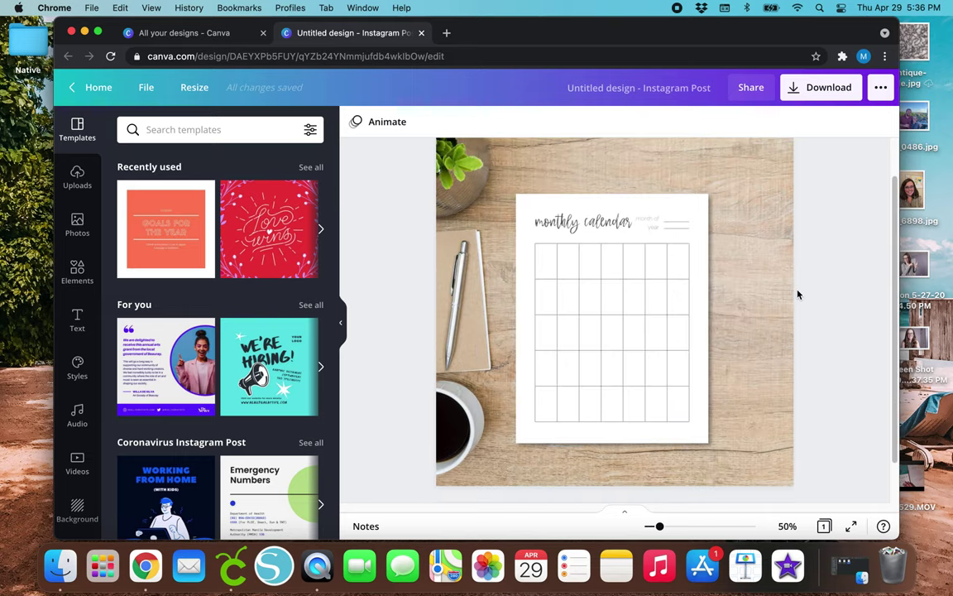
key("super+equal")
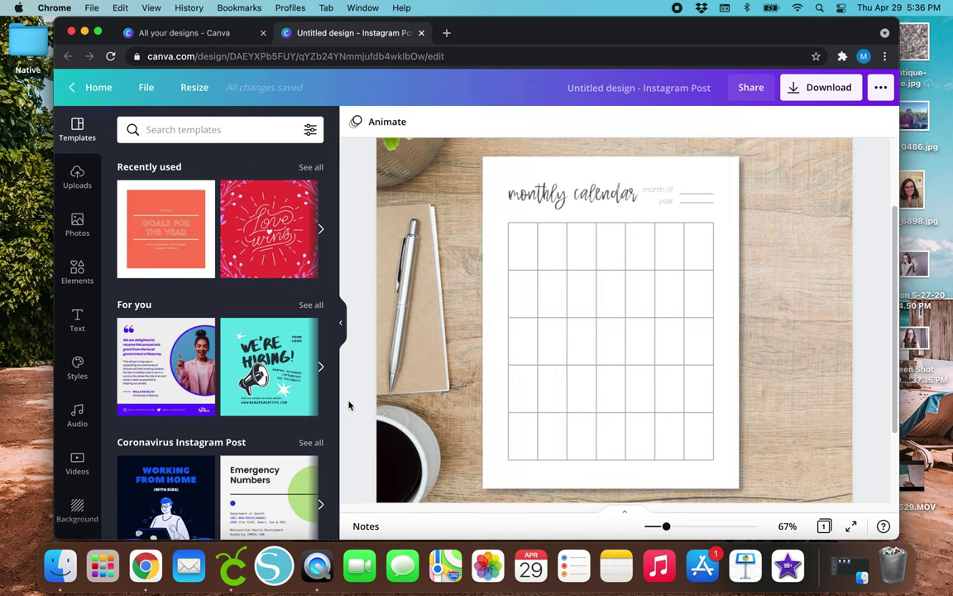
left_click(421, 34)
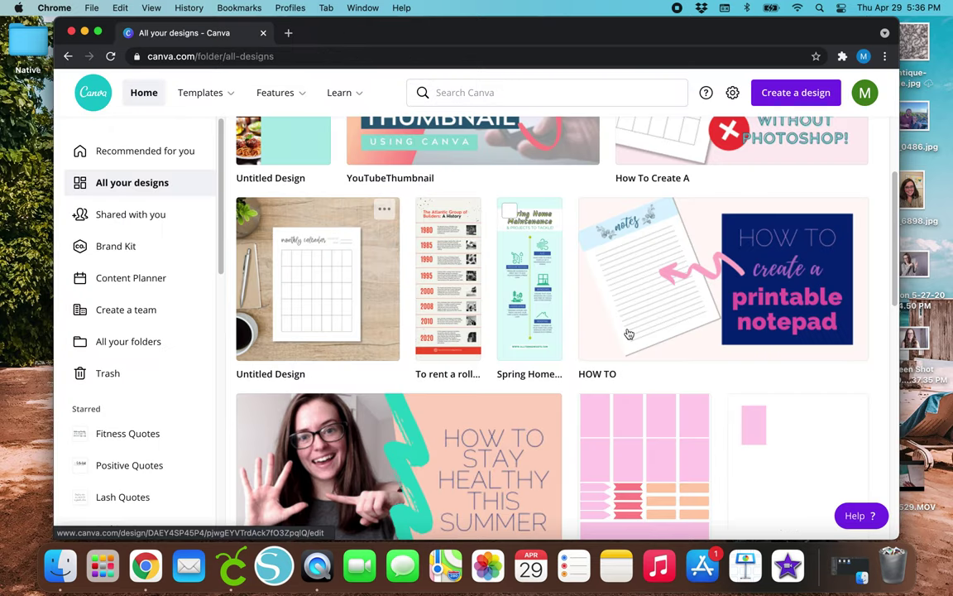
scroll(876, 366, "down", 5)
scroll(877, 365, "up", 10)
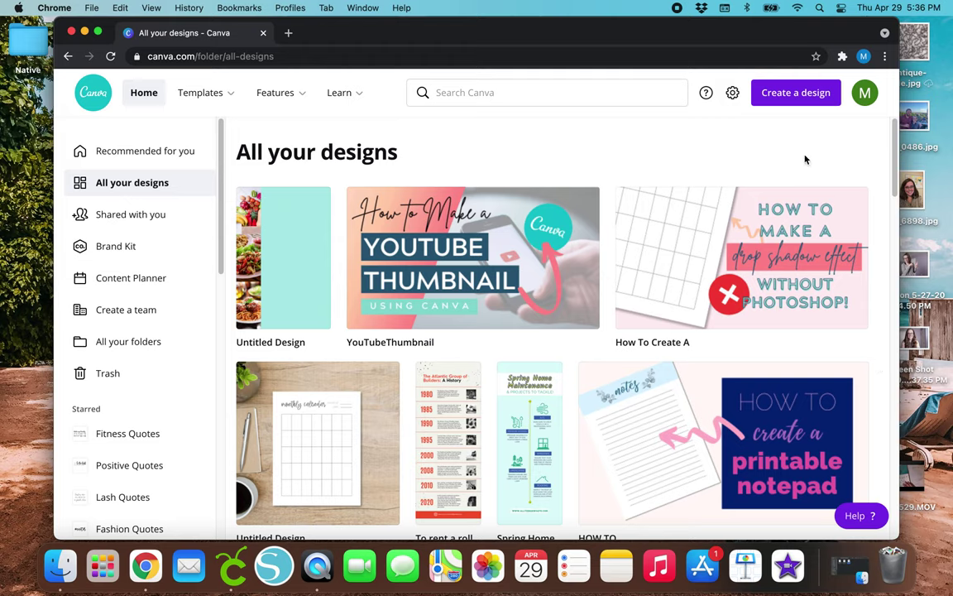
Step: Create a new custom-size design 11 in wide and 8.5 in high
left_click(800, 101)
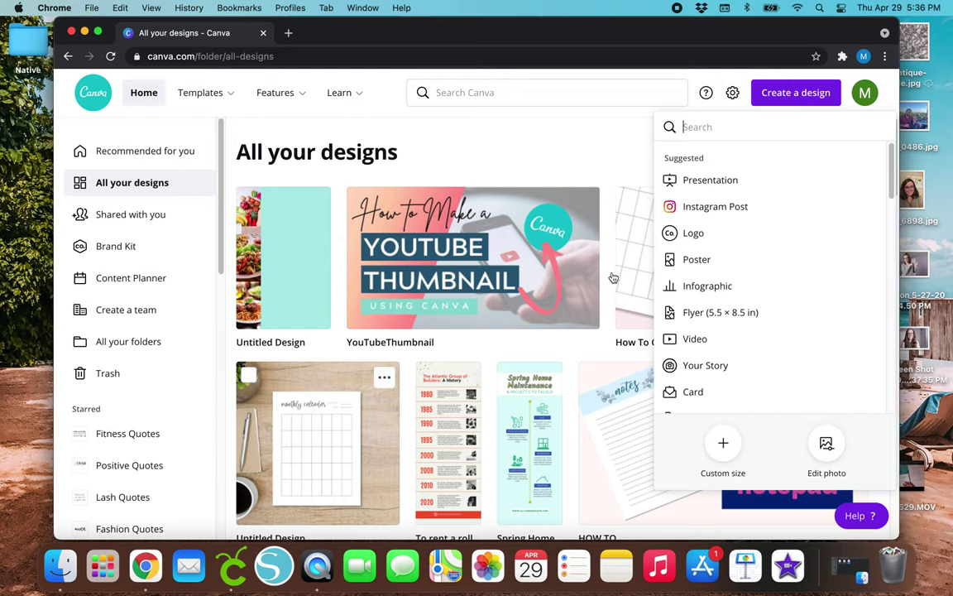
left_click(710, 443)
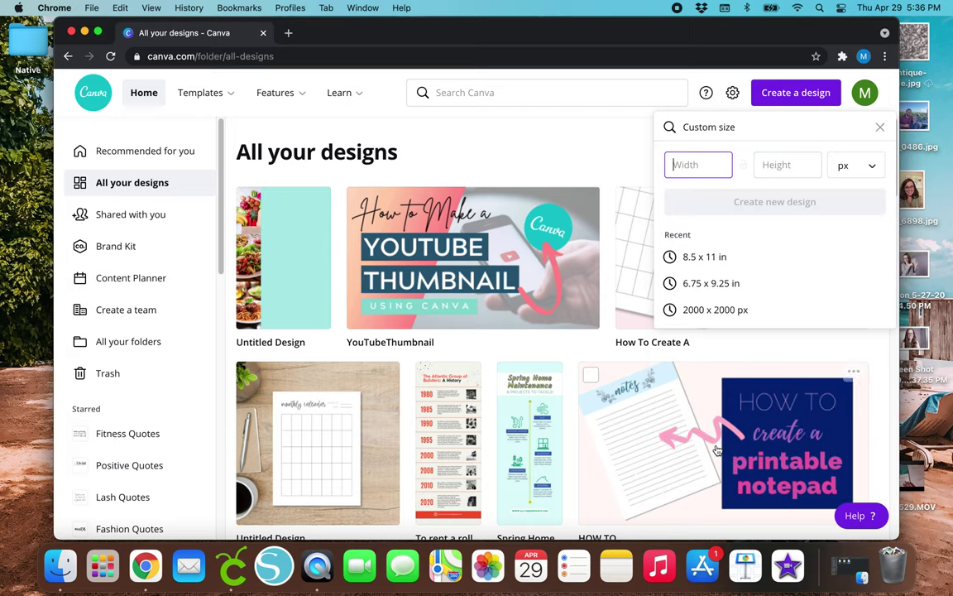
left_click(863, 166)
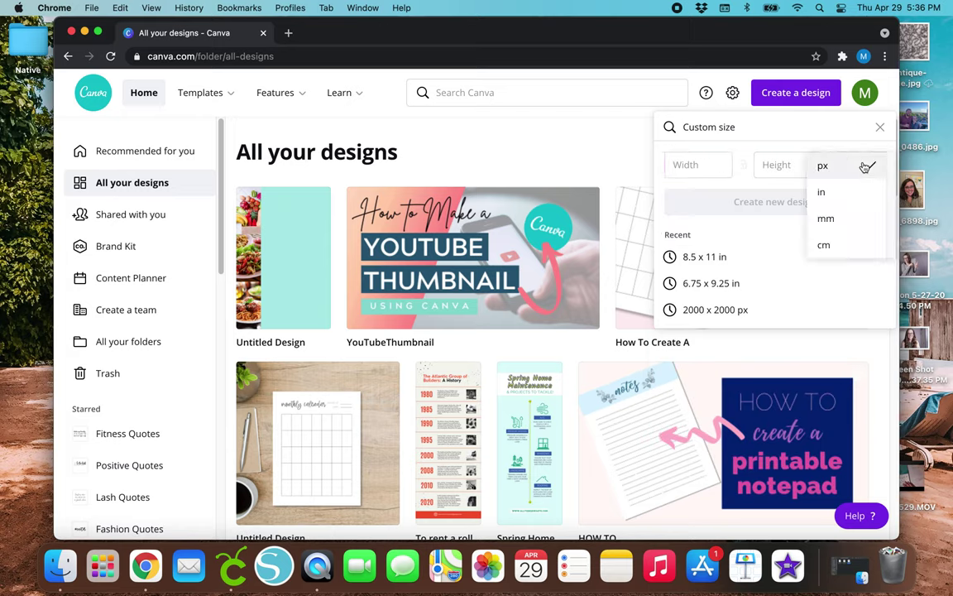
left_click(843, 195)
left_click(690, 168)
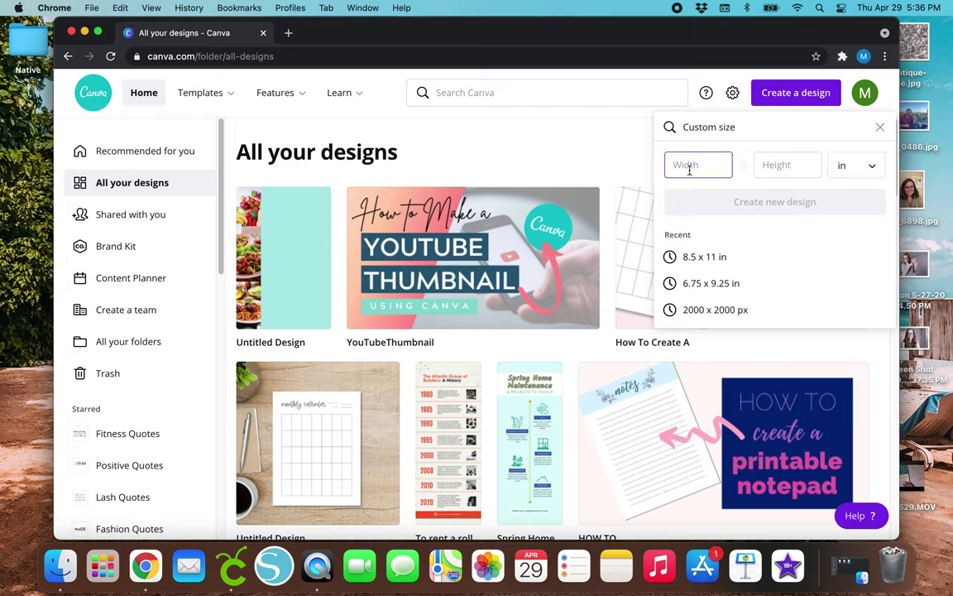
type("11")
key("Tab")
type("8.5")
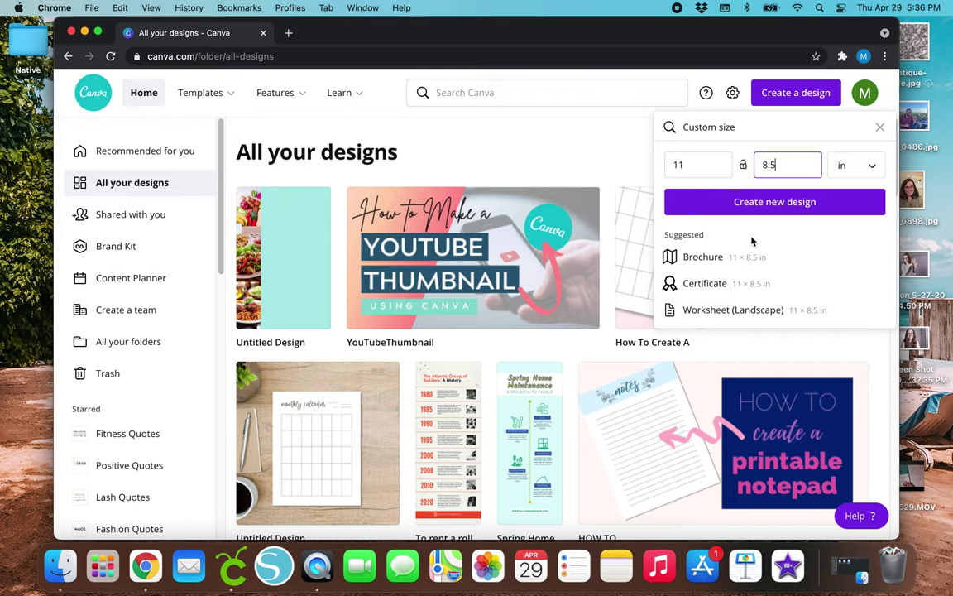
left_click(808, 210)
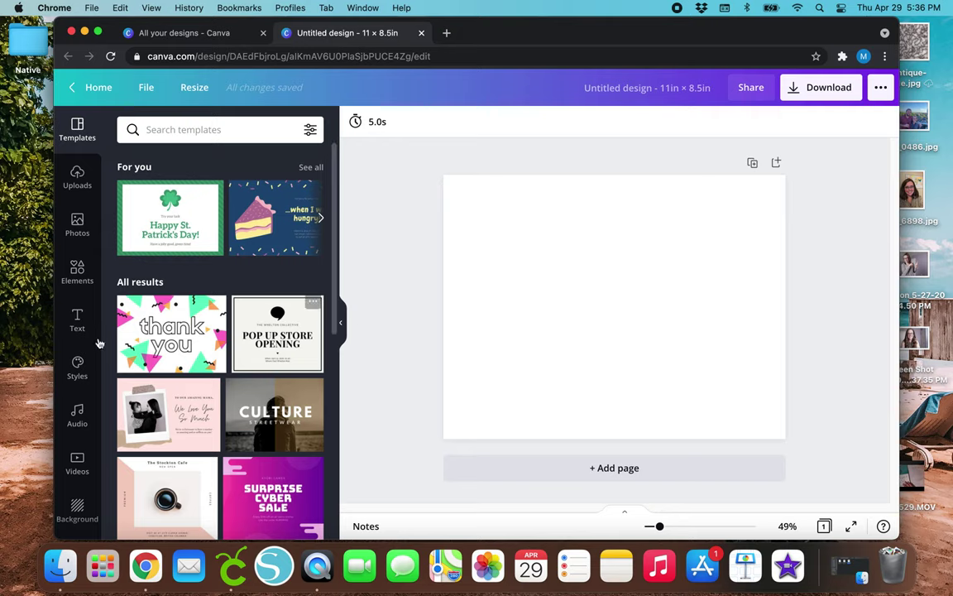
Step: Search the elements for "square" and add the plain solid square to the page
left_click(76, 286)
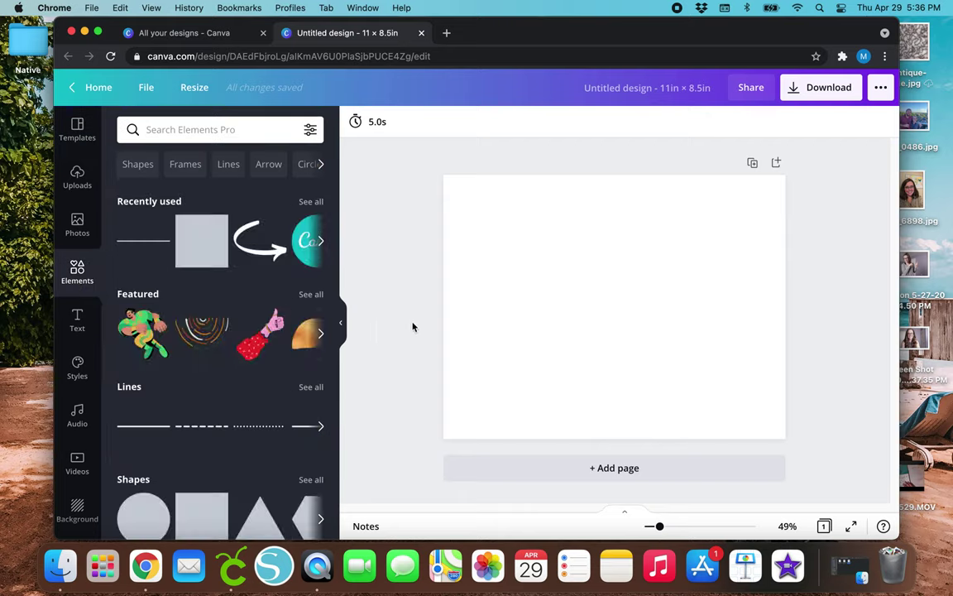
scroll(221, 406, "down", 3)
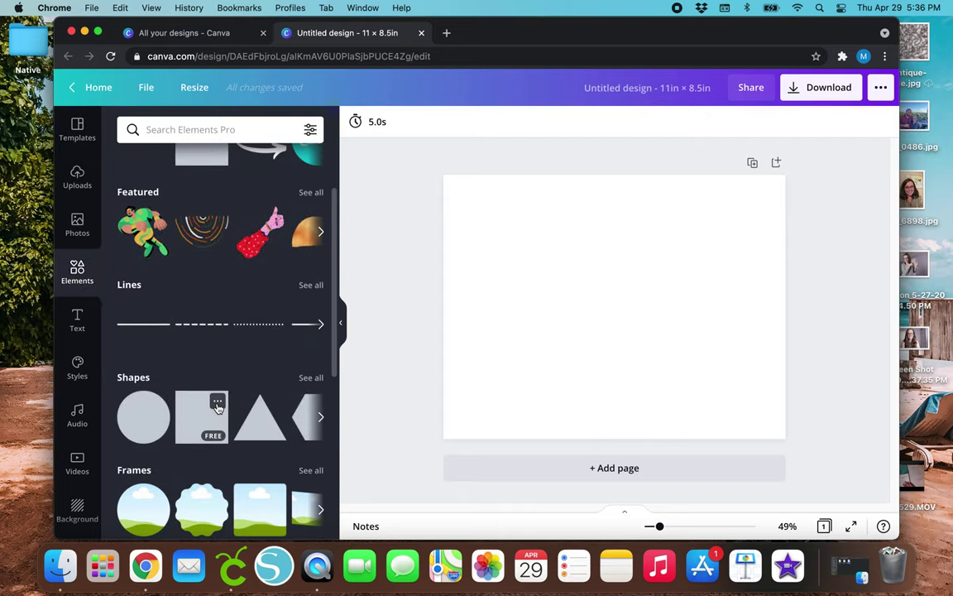
scroll(273, 406, "up", 3)
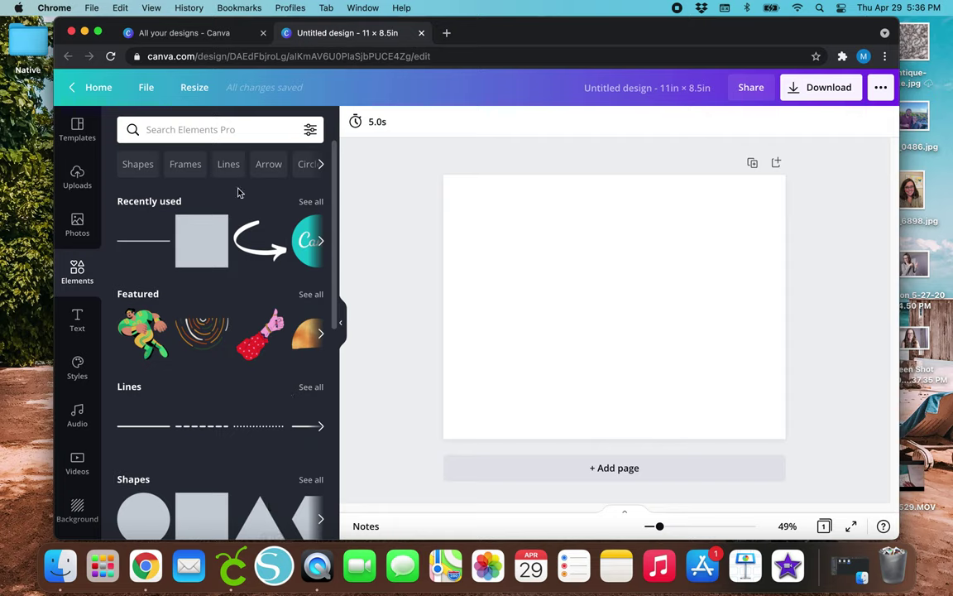
scroll(261, 394, "down", 4)
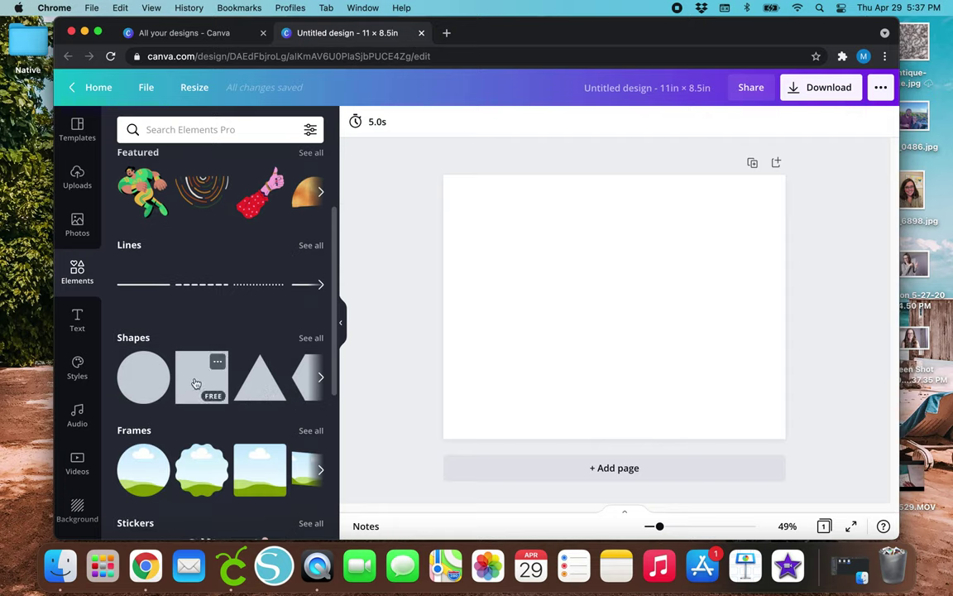
left_click(193, 131)
type("square")
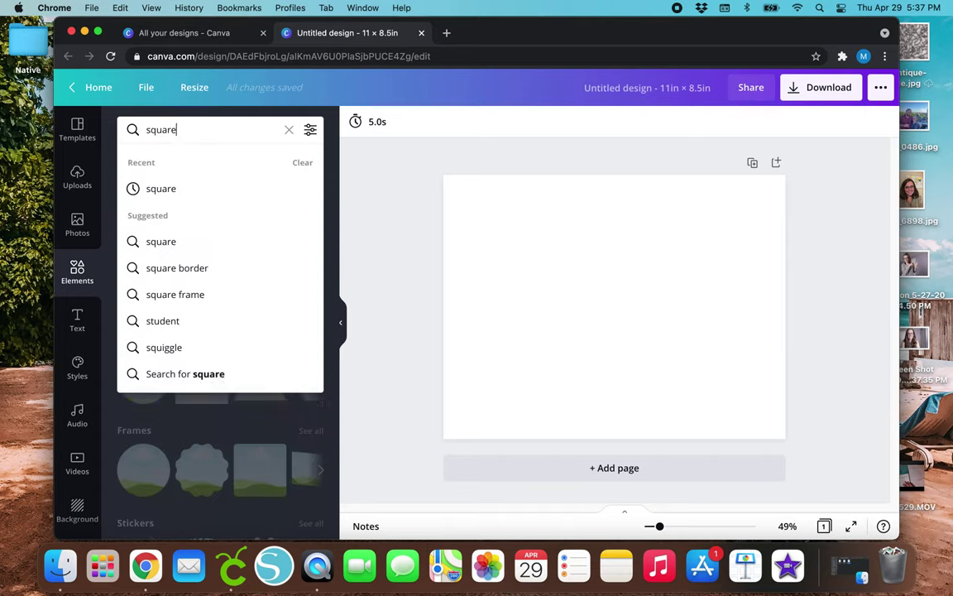
key("Return")
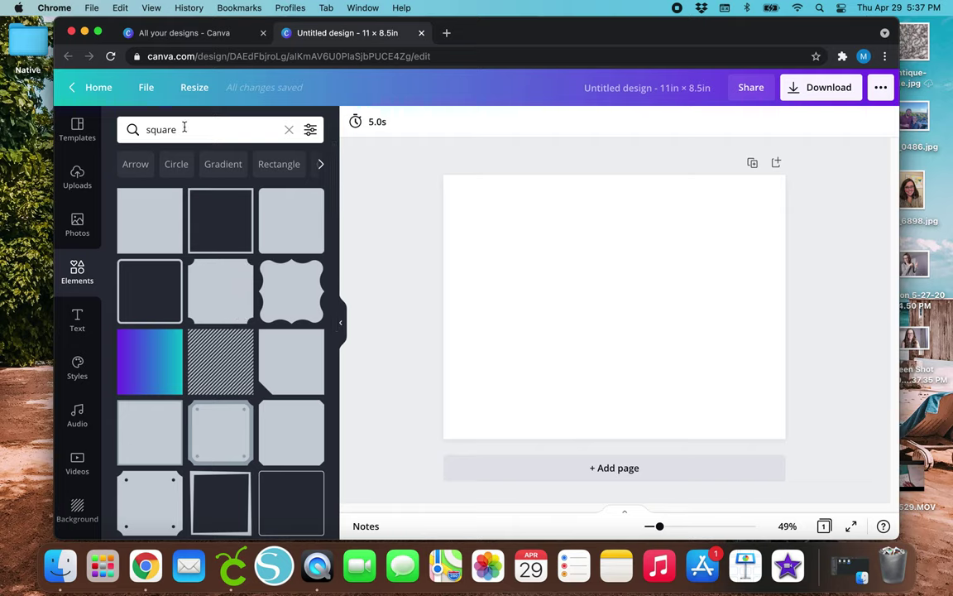
left_click(135, 229)
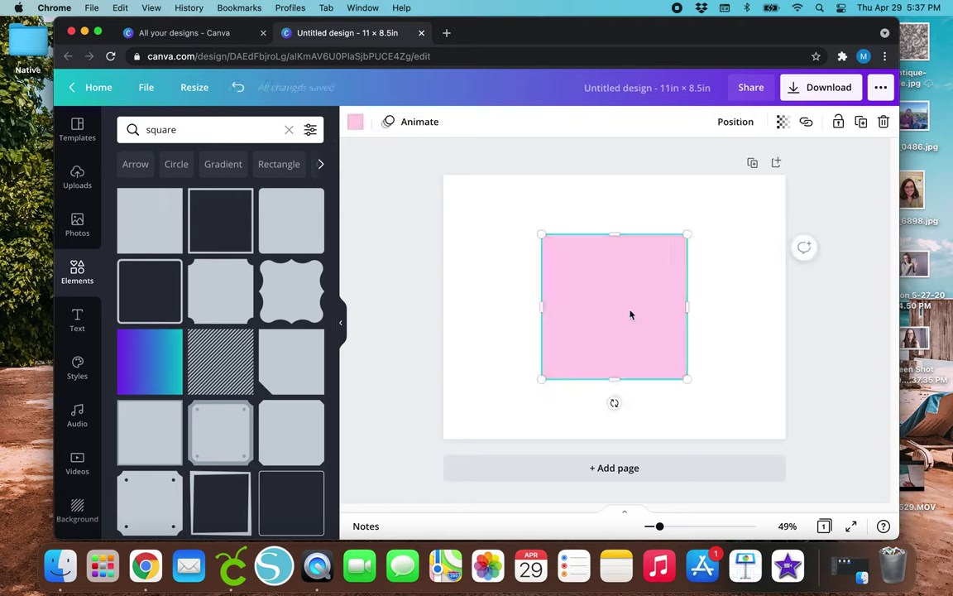
Step: Shrink the pink square to about 1.1 by 1.1 in and place it near the page's upper-left corner
left_click_drag(685, 378, 587, 279)
left_click(636, 343)
left_click(563, 261)
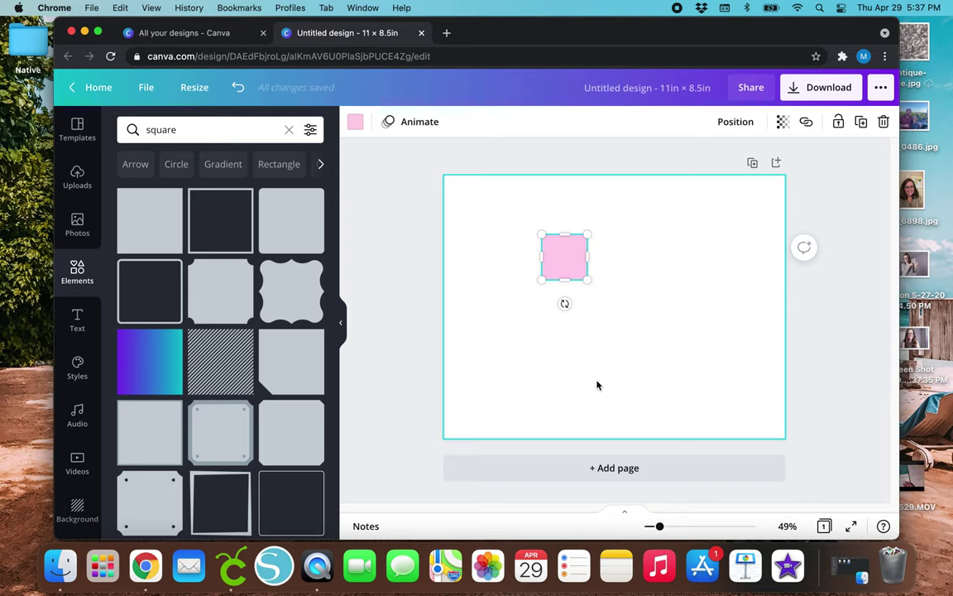
left_click_drag(566, 265, 492, 242)
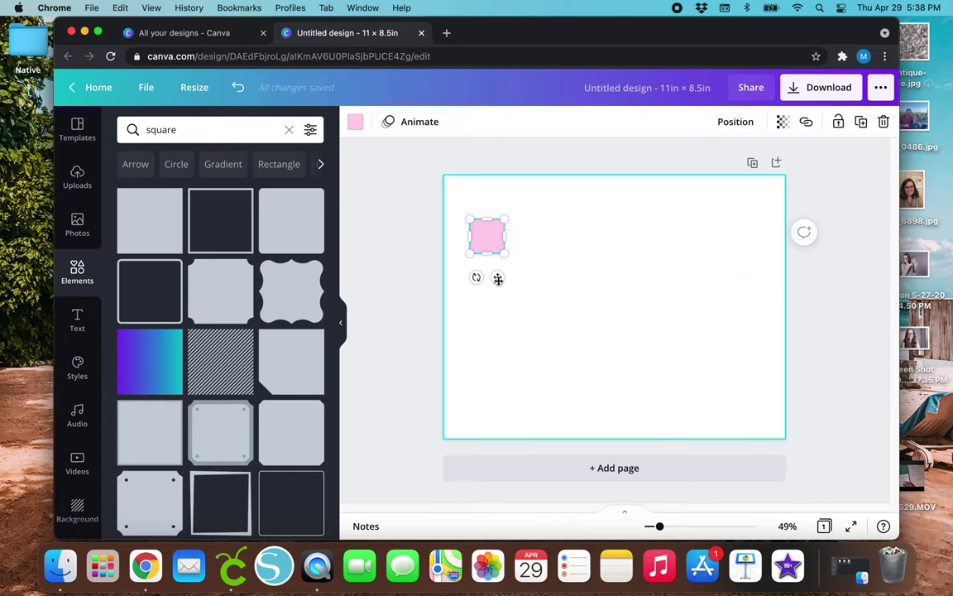
left_click(500, 252)
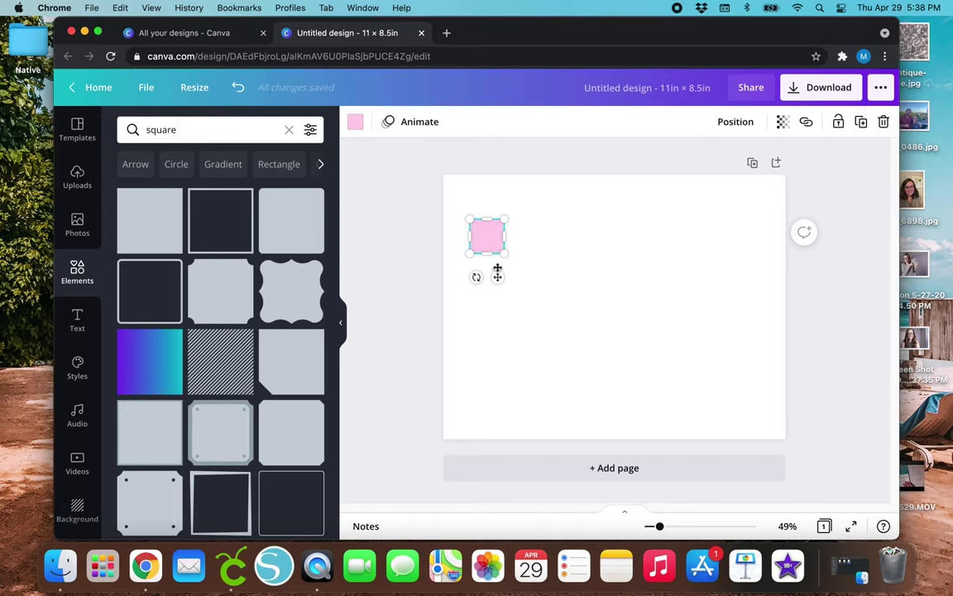
left_click_drag(503, 253, 505, 257)
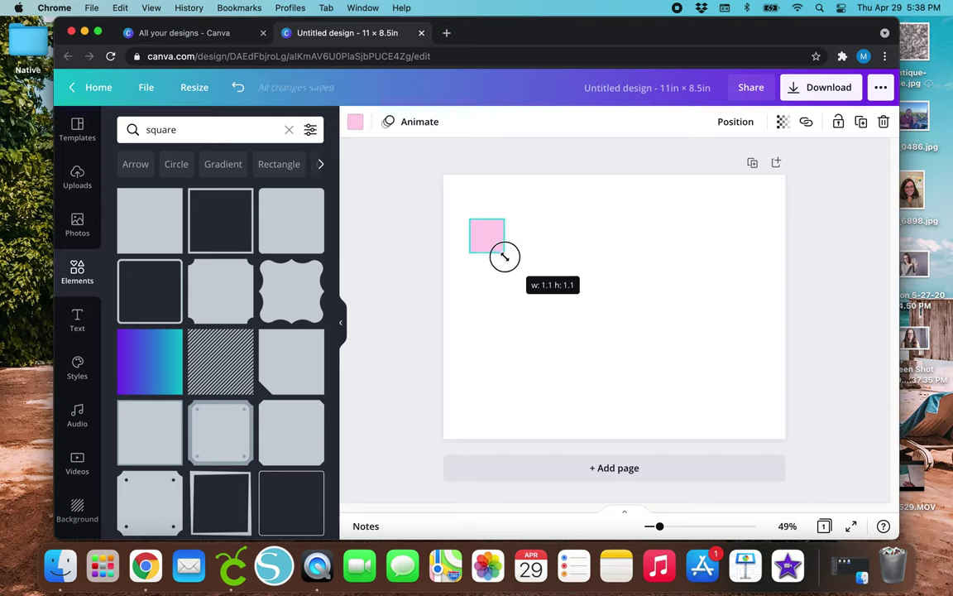
left_click_drag(505, 256, 502, 253)
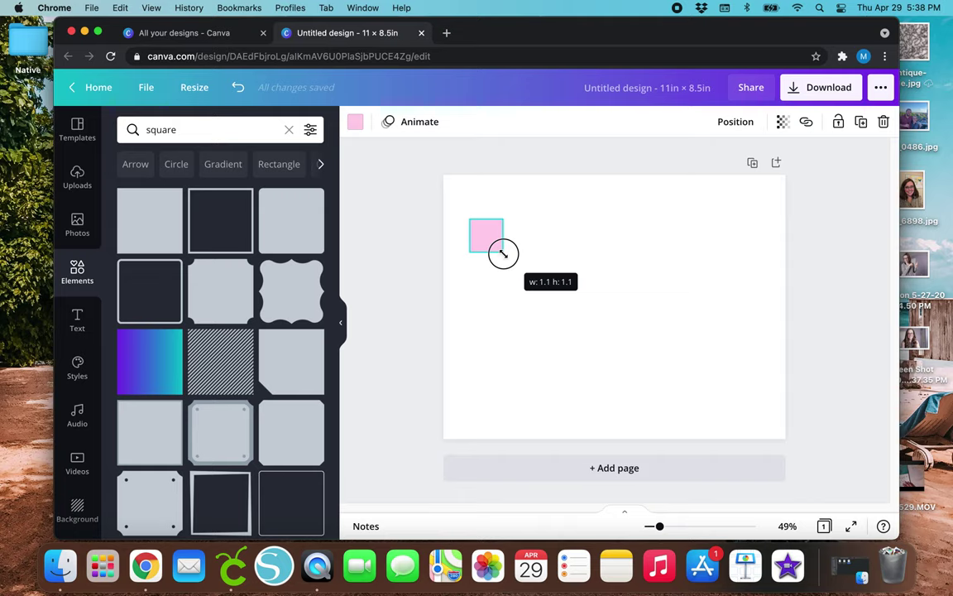
mouse_move(502, 254)
left_mouse_down()
mouse_move(492, 308)
mouse_move(503, 253)
left_mouse_up()
left_click(491, 301)
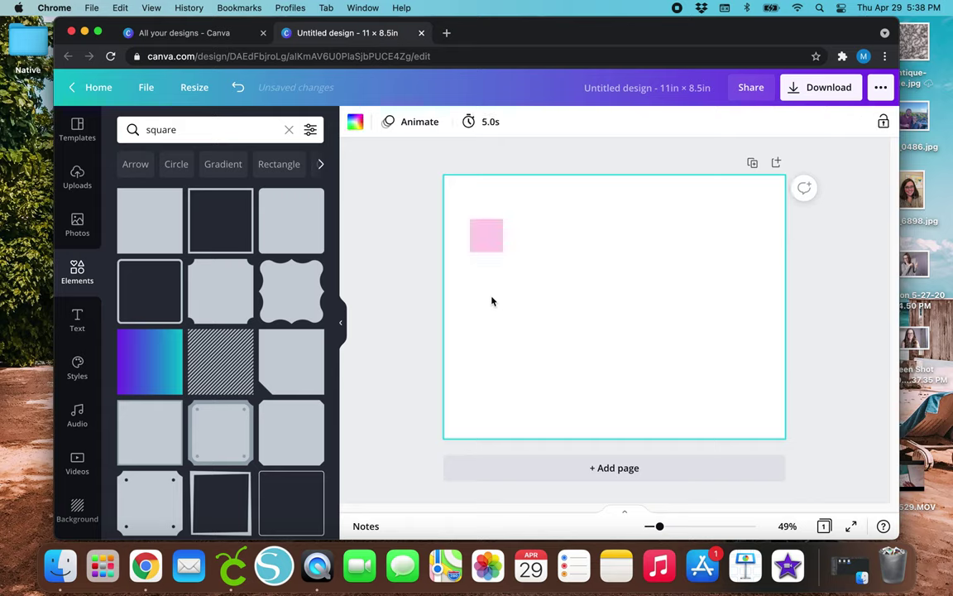
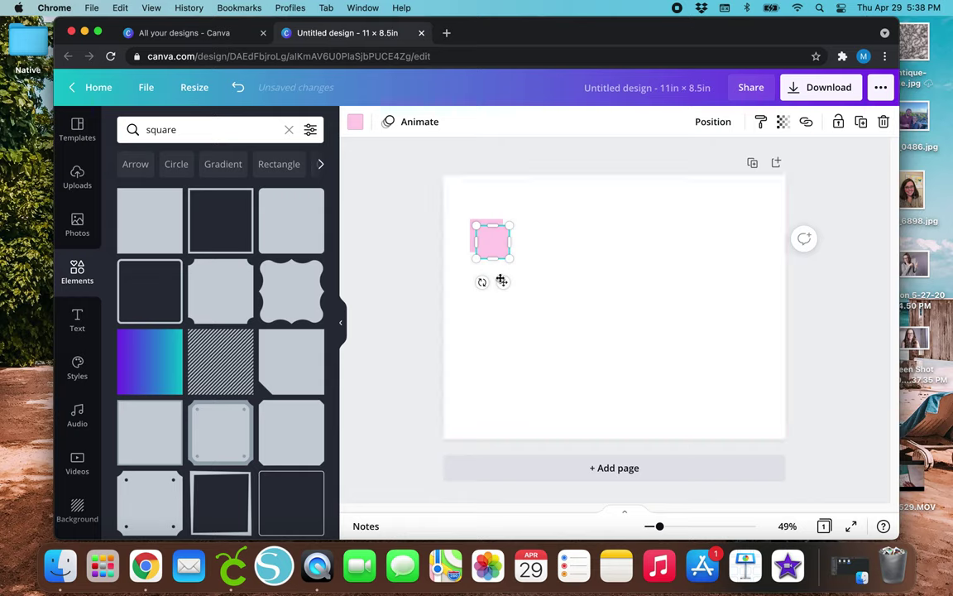
Step: Duplicate the square twice and line the copies up beside it in a row of three with equal gaps
left_click_drag(493, 241, 529, 240)
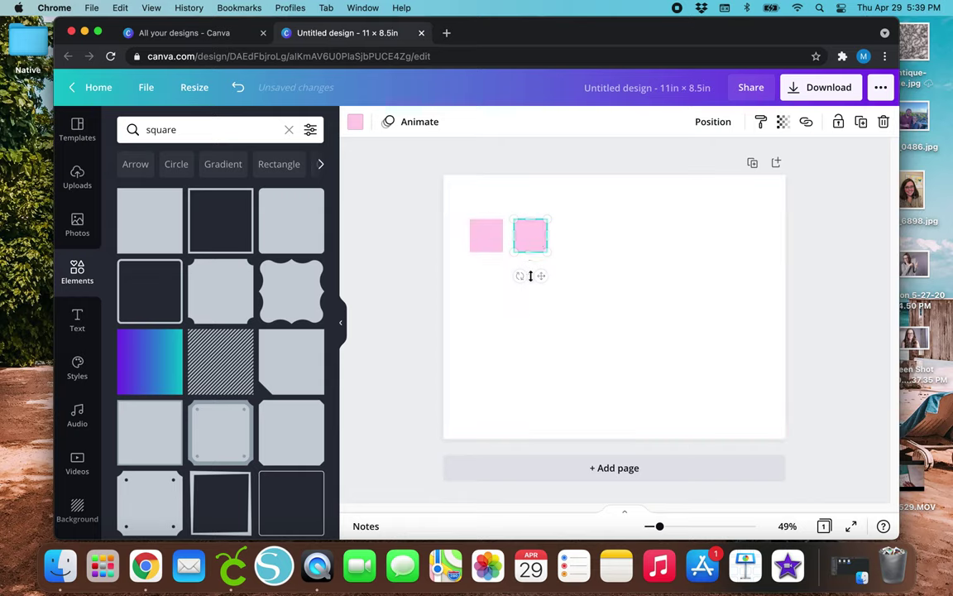
left_click(863, 122)
left_click_drag(532, 240, 569, 237)
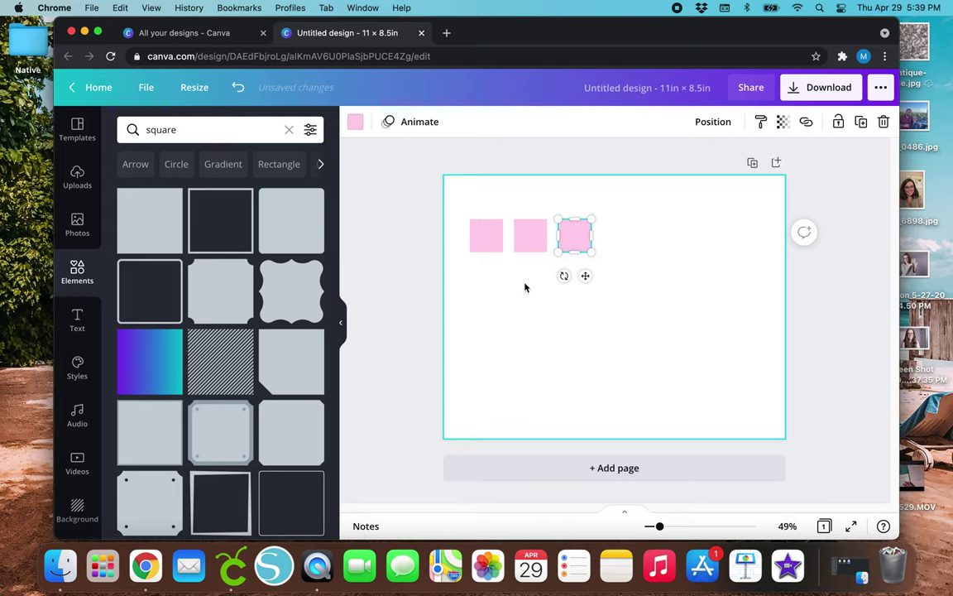
left_click(516, 286)
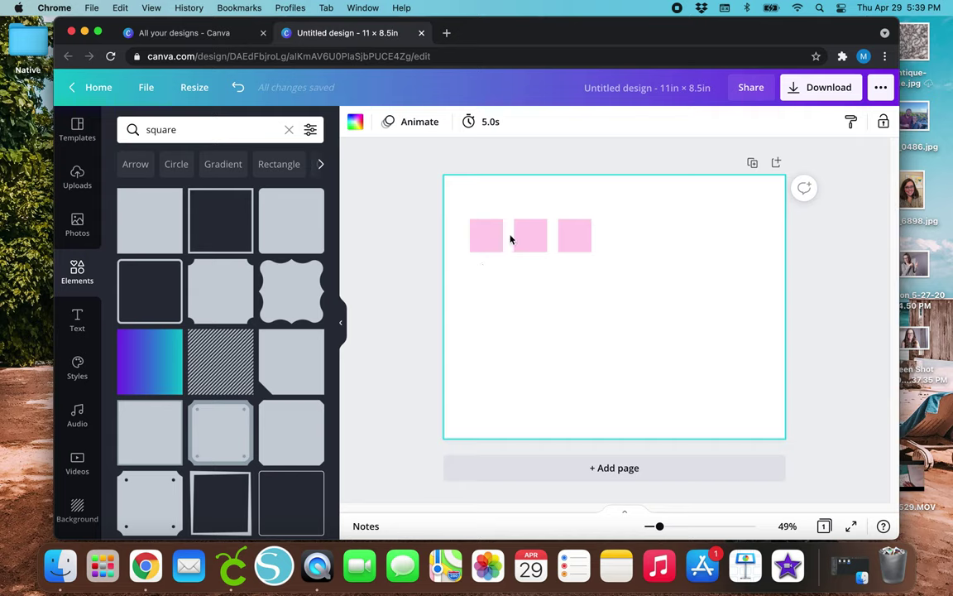
Step: Duplicate all three squares together and place the copies beside them to extend the row to six squares
left_click_drag(455, 222, 616, 262)
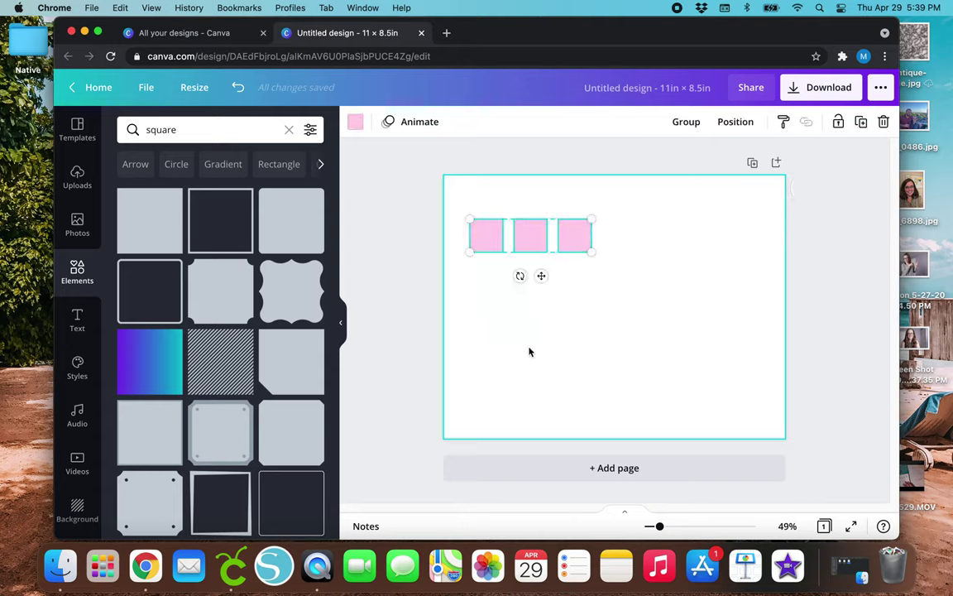
left_click_drag(588, 242, 712, 240)
left_click(650, 326)
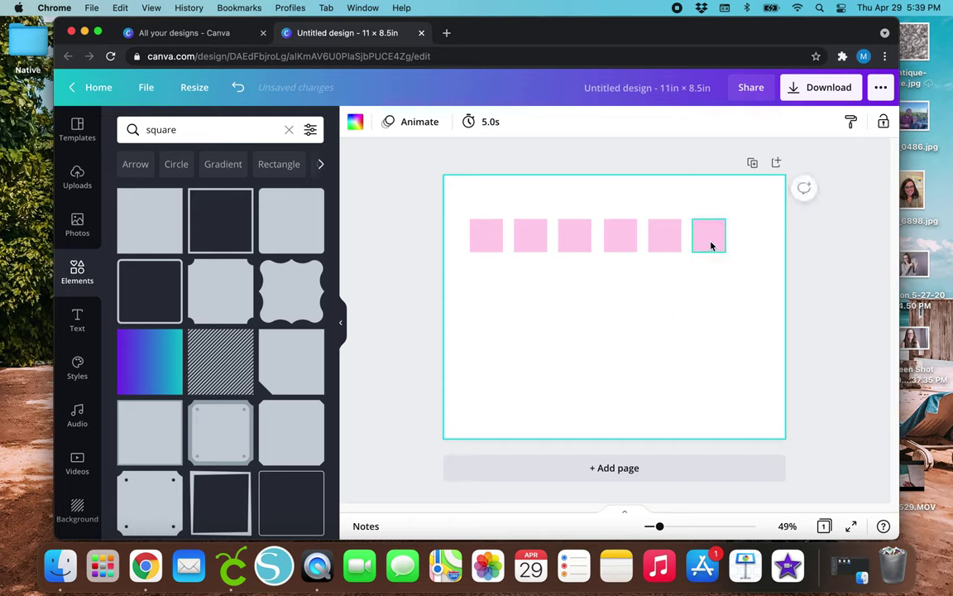
Step: Duplicate the last square and place the seventh square level with the row, against the page's right margin
left_click(708, 235)
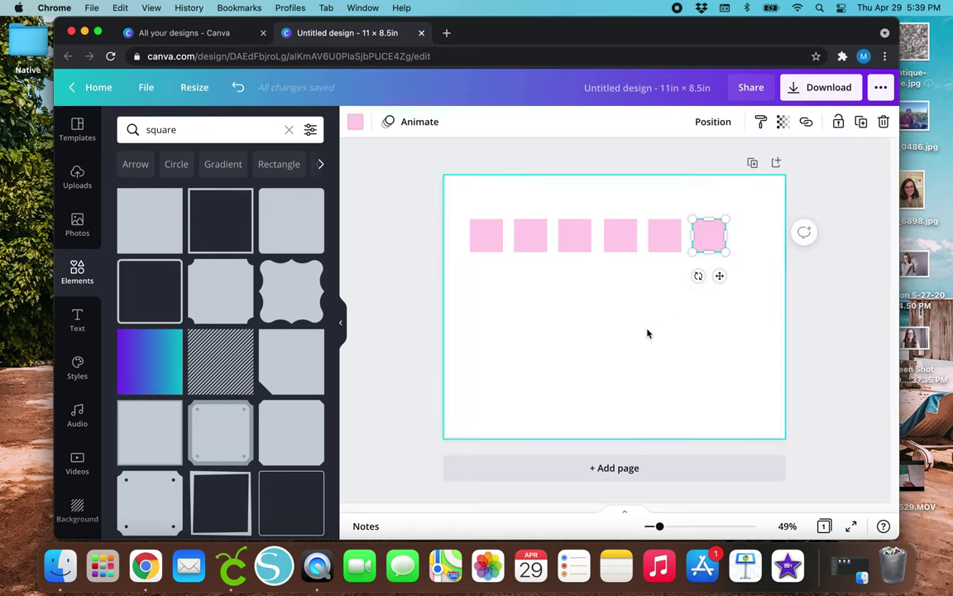
left_click_drag(711, 256, 745, 240)
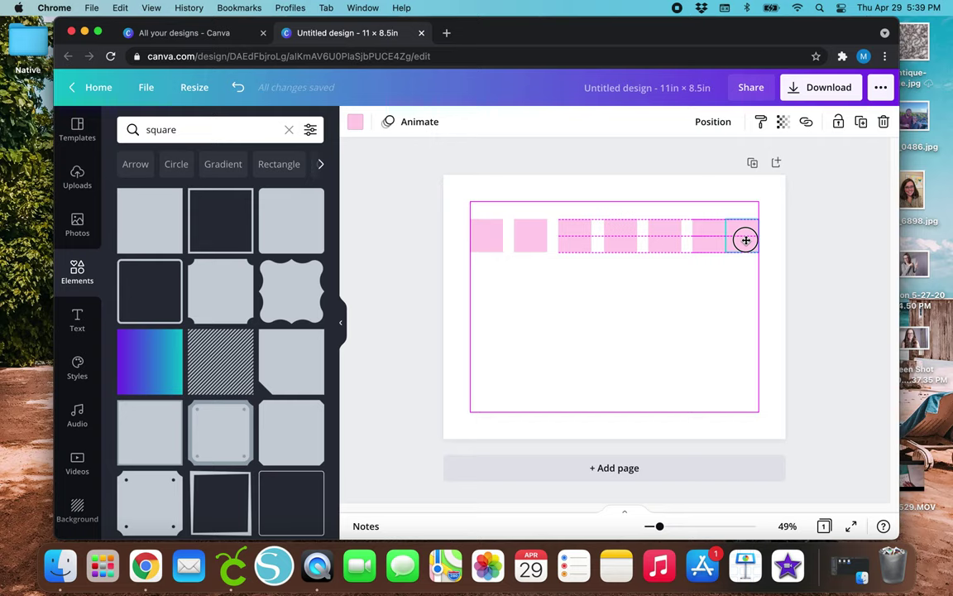
mouse_move(745, 240)
left_mouse_down()
mouse_move(763, 241)
mouse_move(745, 240)
left_mouse_up()
left_click_drag(745, 240, 744, 242)
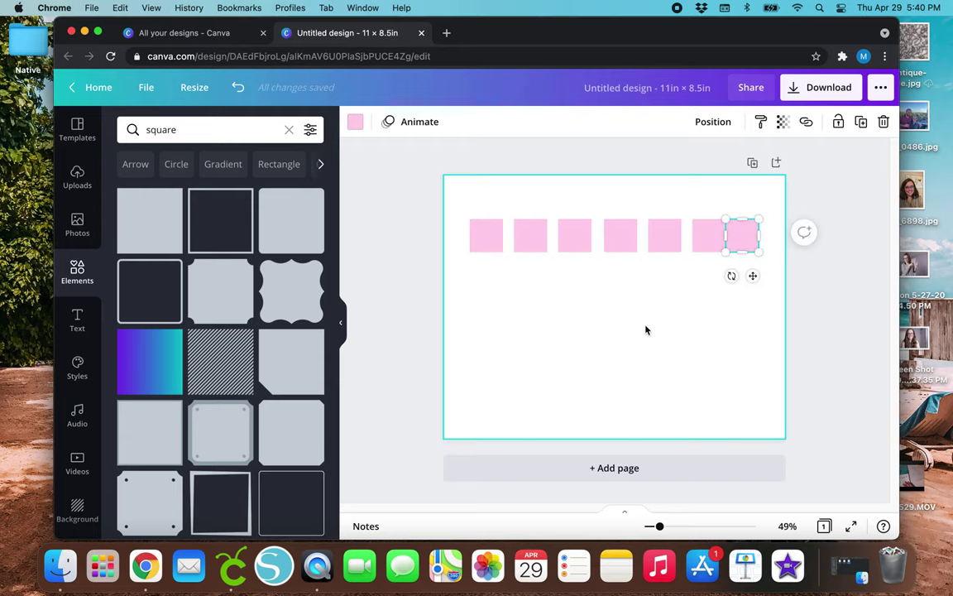
Step: Distribute all seven pink squares evenly across the row with Tidy up
left_click(549, 311)
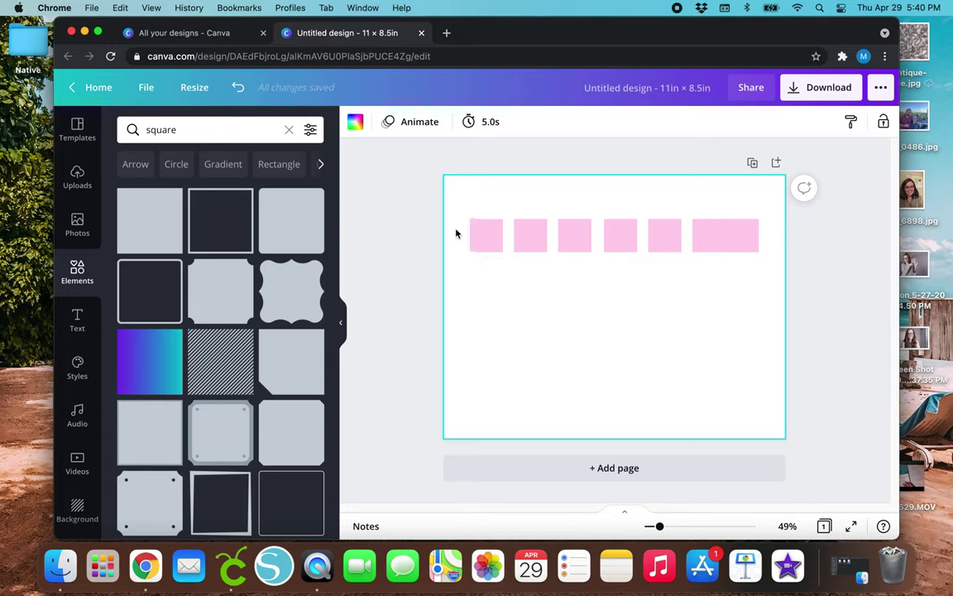
left_click_drag(456, 232, 767, 274)
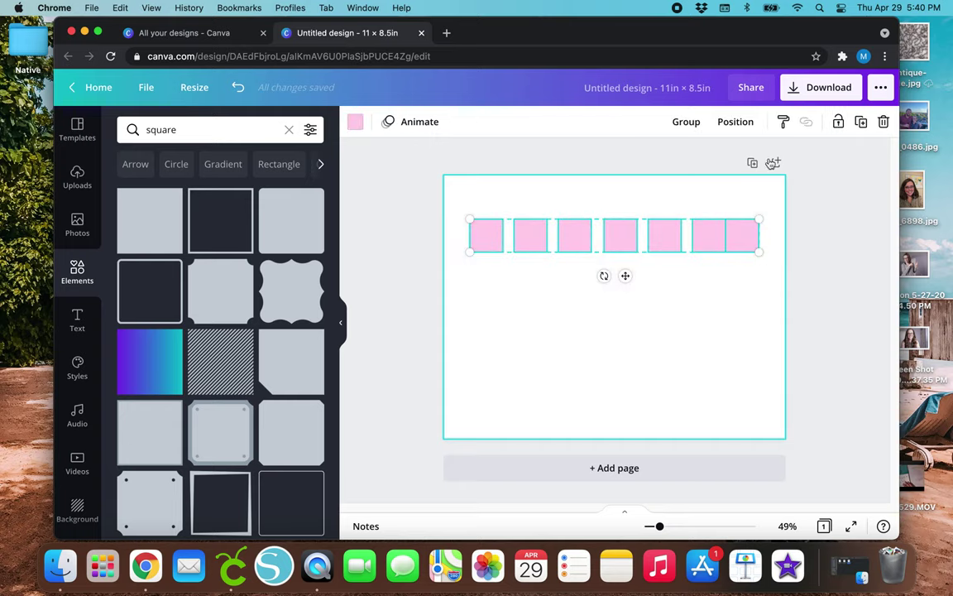
left_click(731, 126)
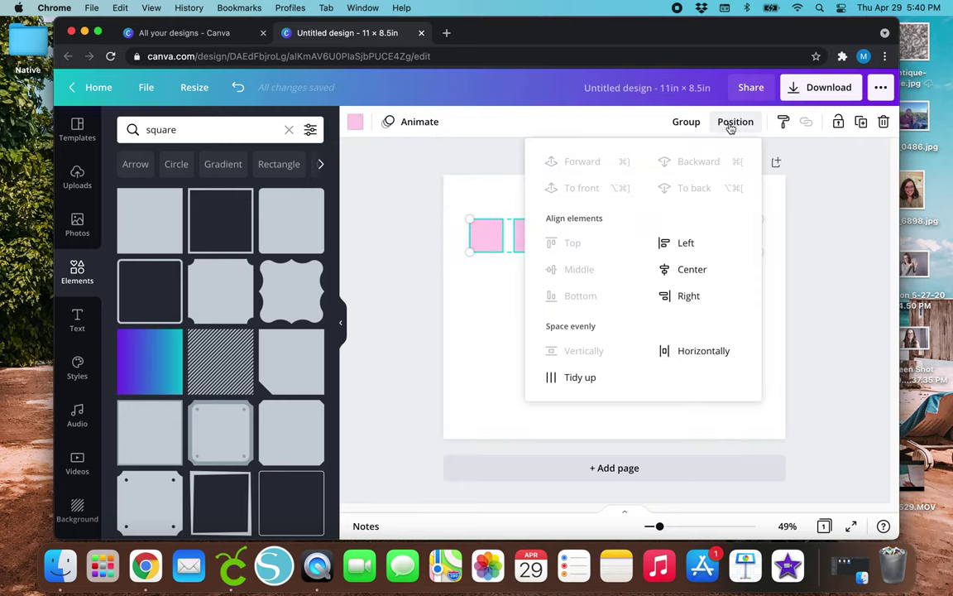
left_click(583, 376)
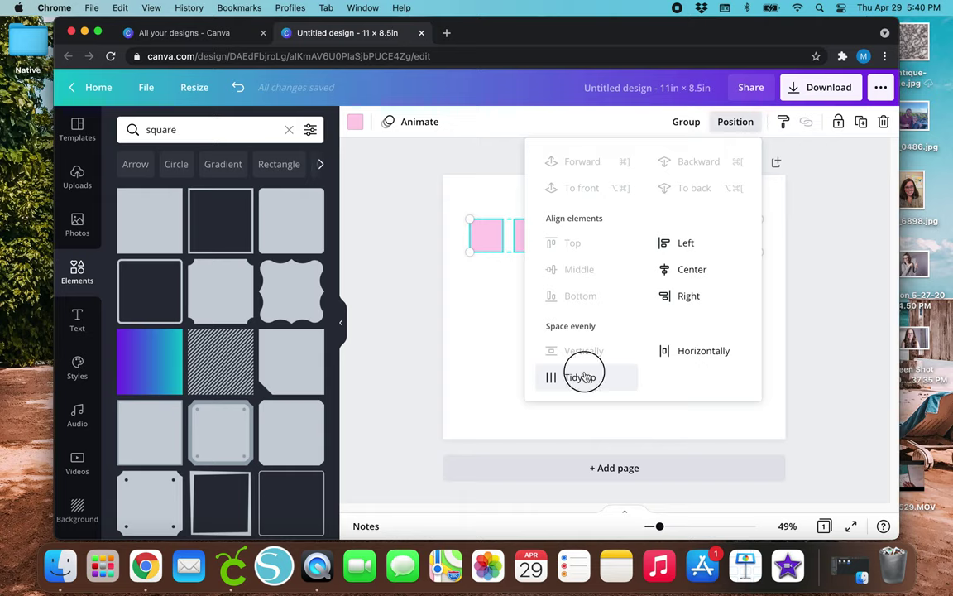
left_click(473, 373)
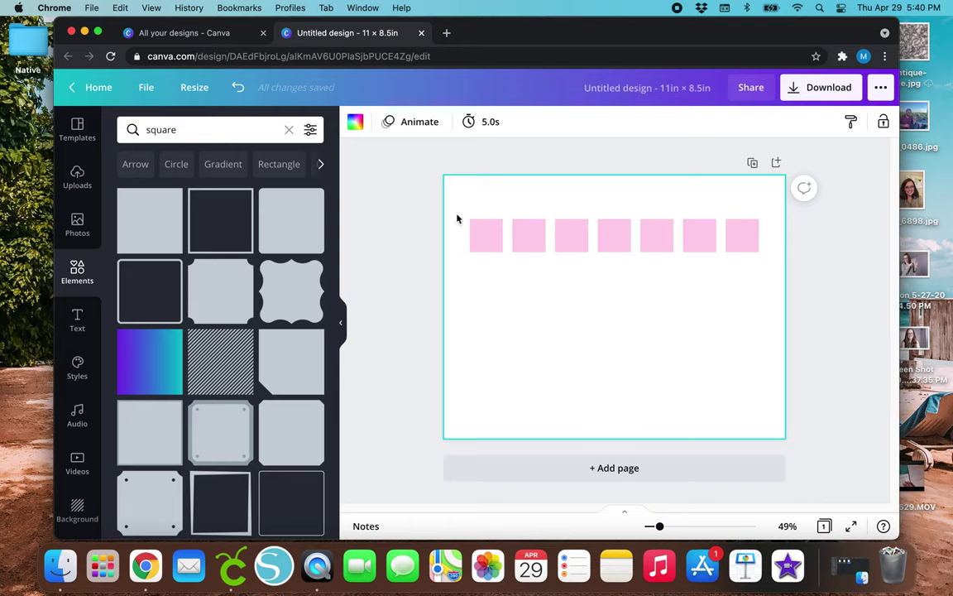
Step: Group the seven squares and place a duplicate of the row at the page's bottom margin, aligned with the original
left_click_drag(458, 210, 761, 257)
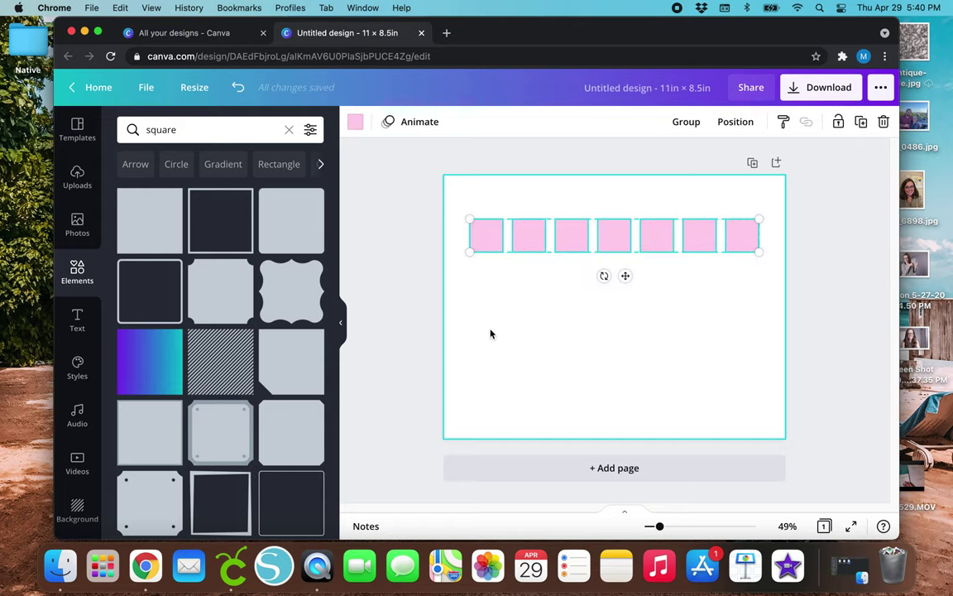
left_click(686, 123)
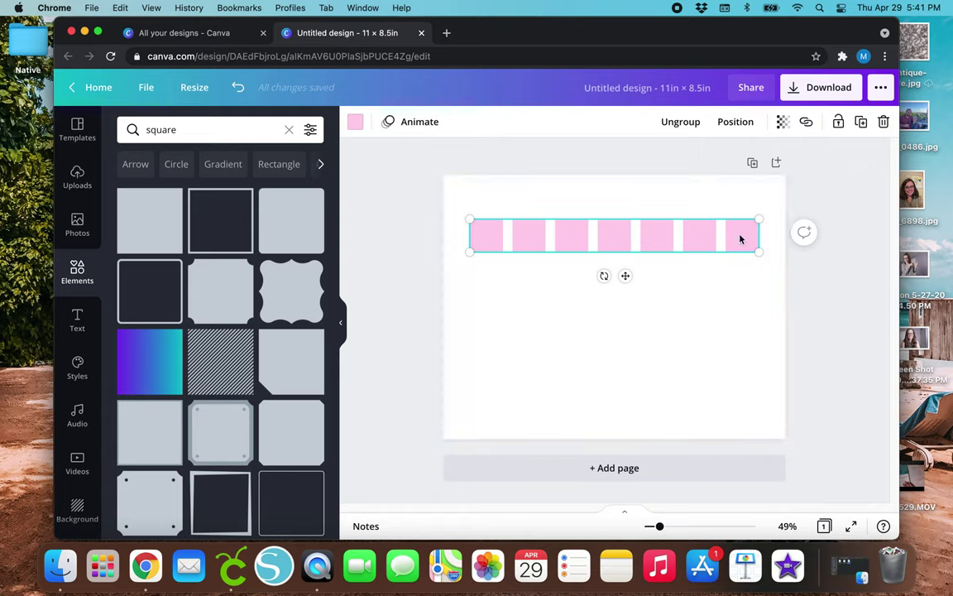
left_click(862, 123)
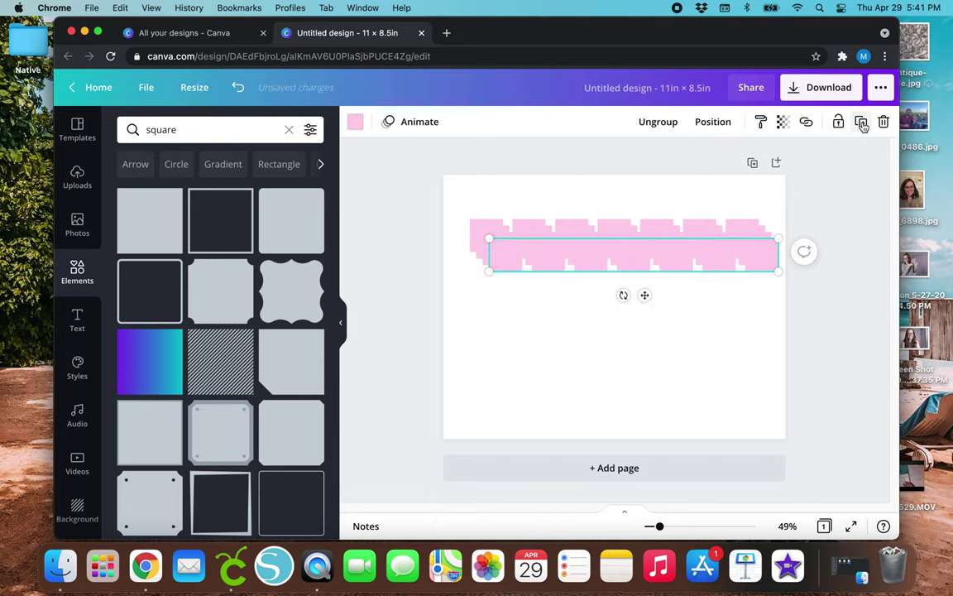
left_click_drag(745, 260, 738, 395)
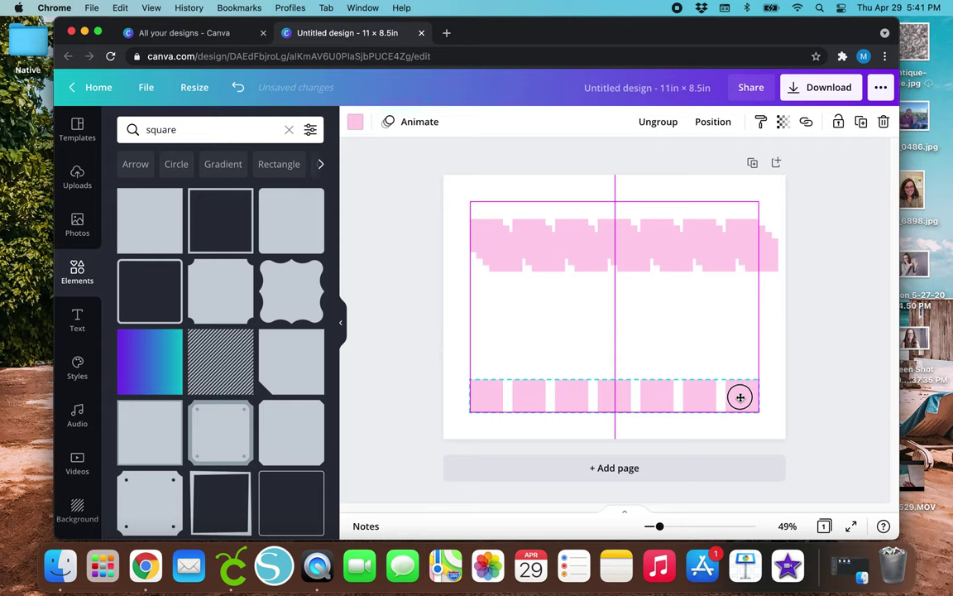
Step: Duplicate the row of squares three more times and place the copies between the first and bottom rows, making five rows
key("super+d")
left_click_drag(707, 291, 696, 343)
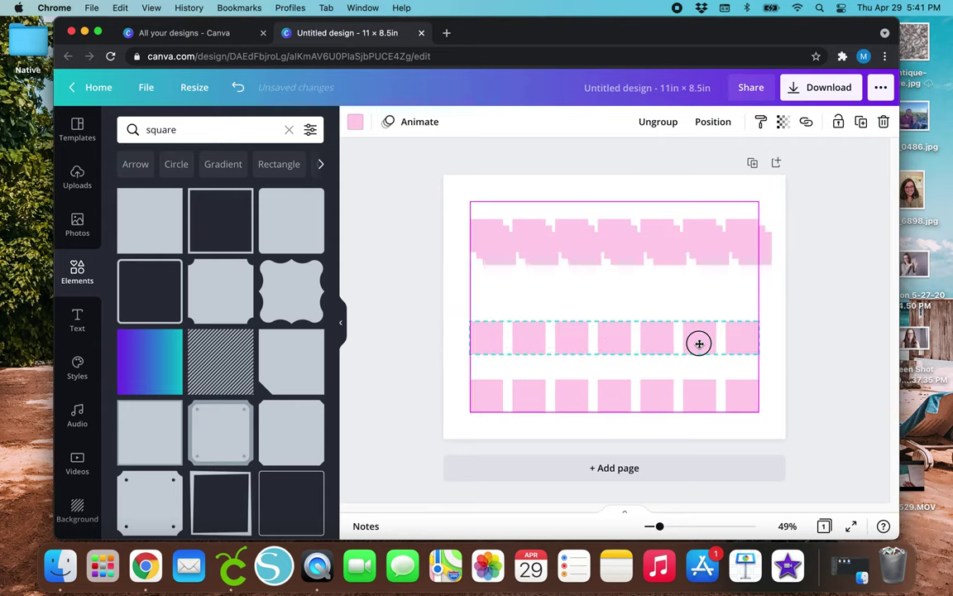
key("super+d")
left_click_drag(694, 249, 698, 270)
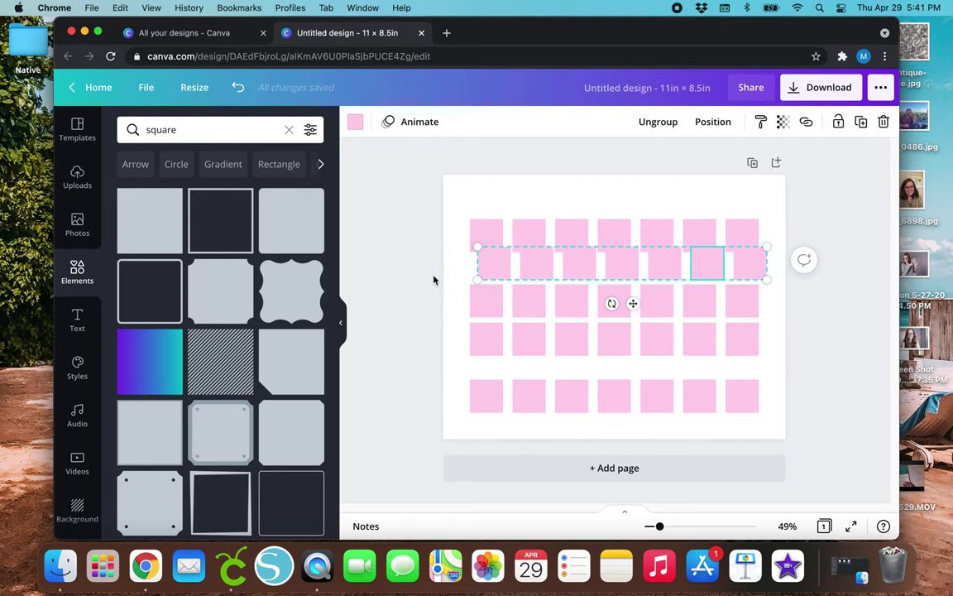
left_click(711, 122)
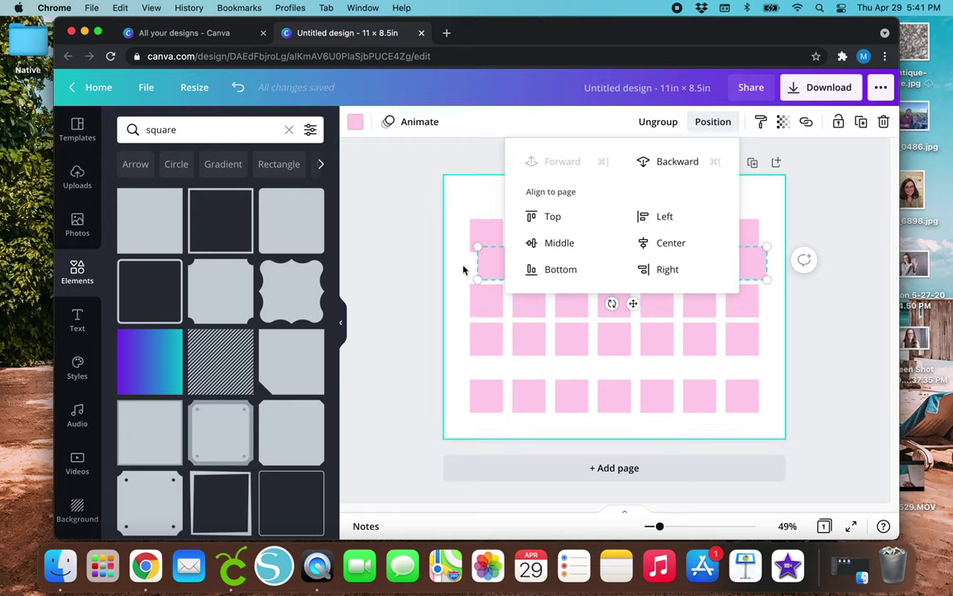
left_click(464, 223)
left_click_drag(465, 208, 589, 338)
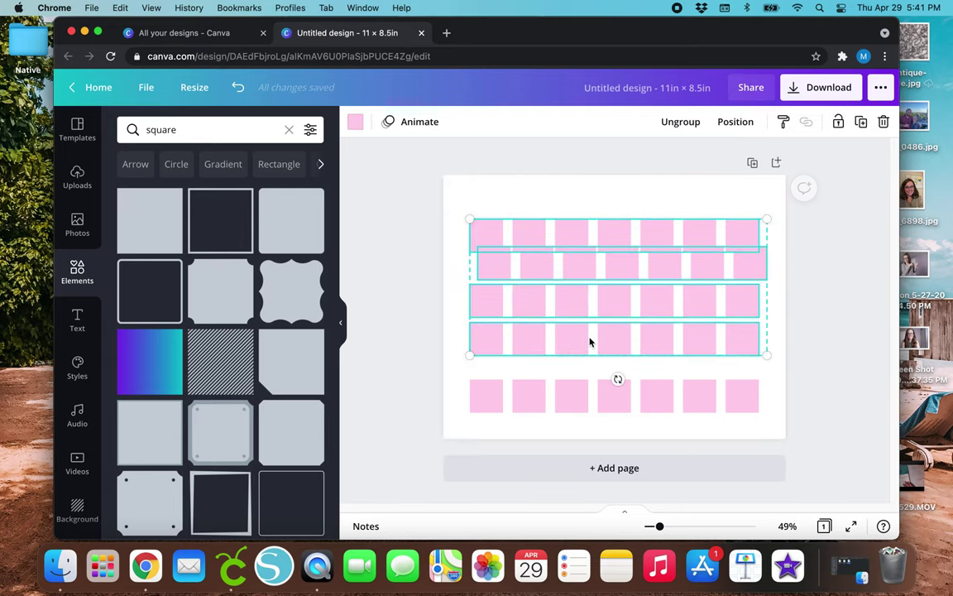
left_click(735, 124)
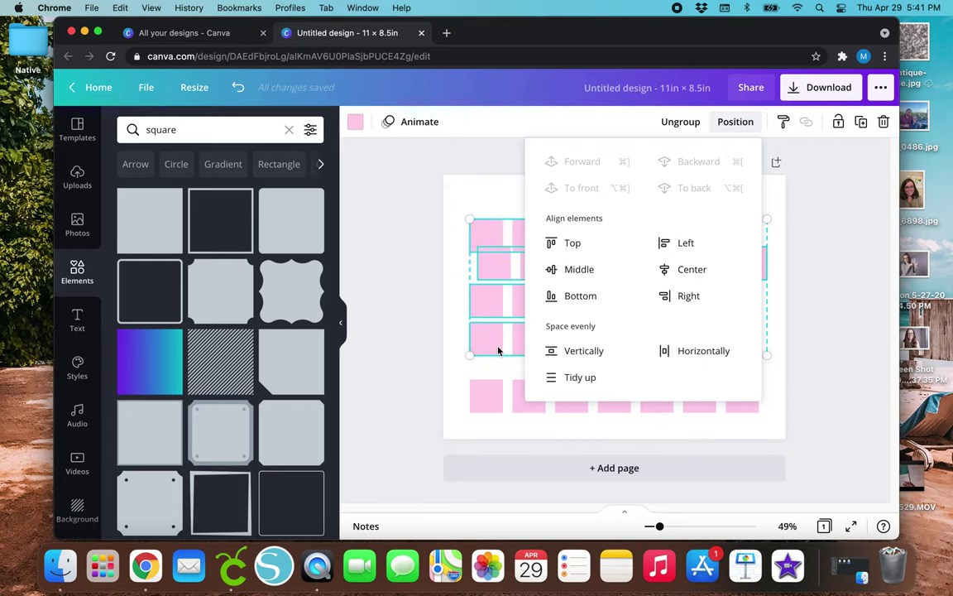
left_click(454, 334)
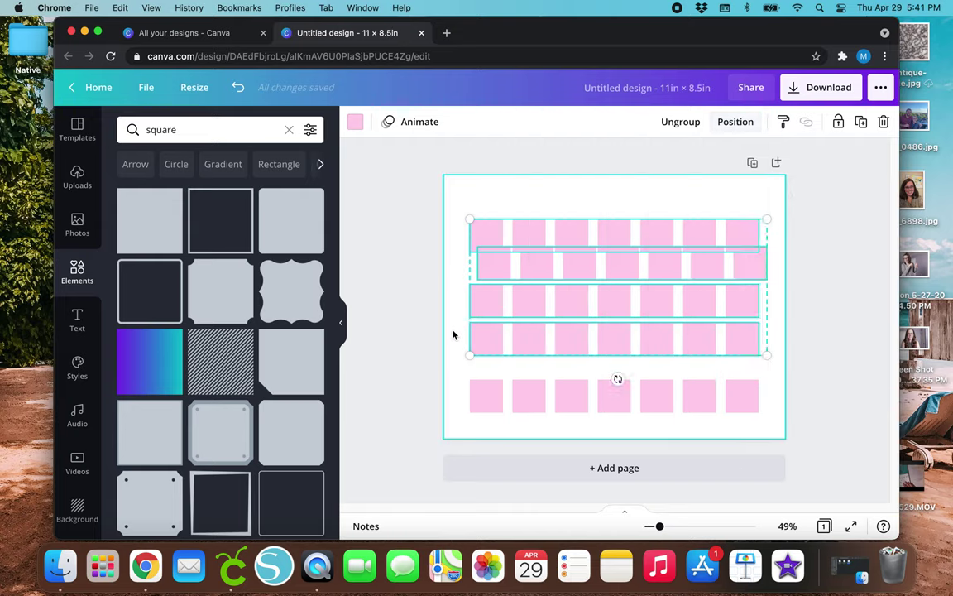
left_click(454, 335)
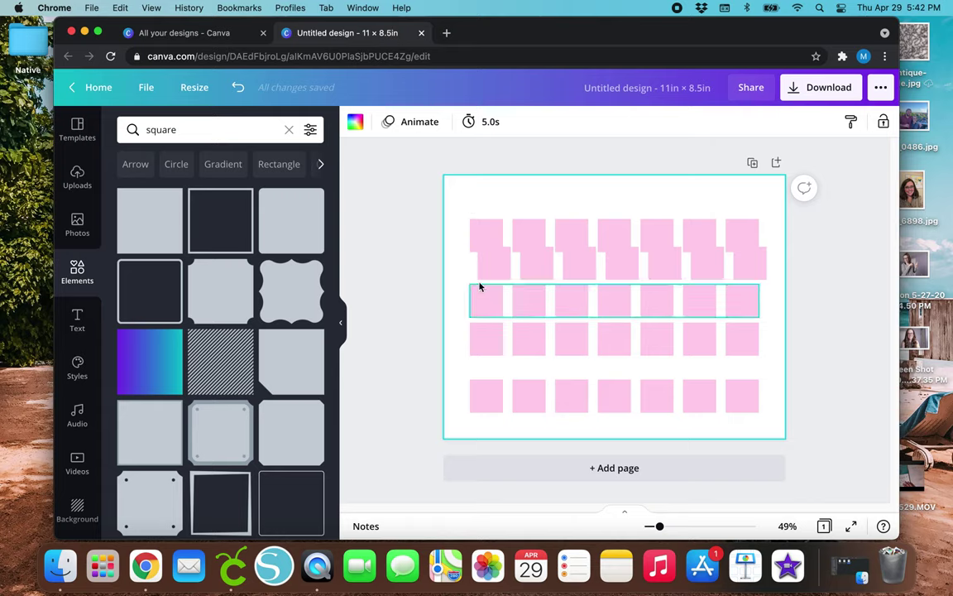
Step: Align all five rows of squares and space them evenly with Tidy up
left_click_drag(463, 210, 766, 390)
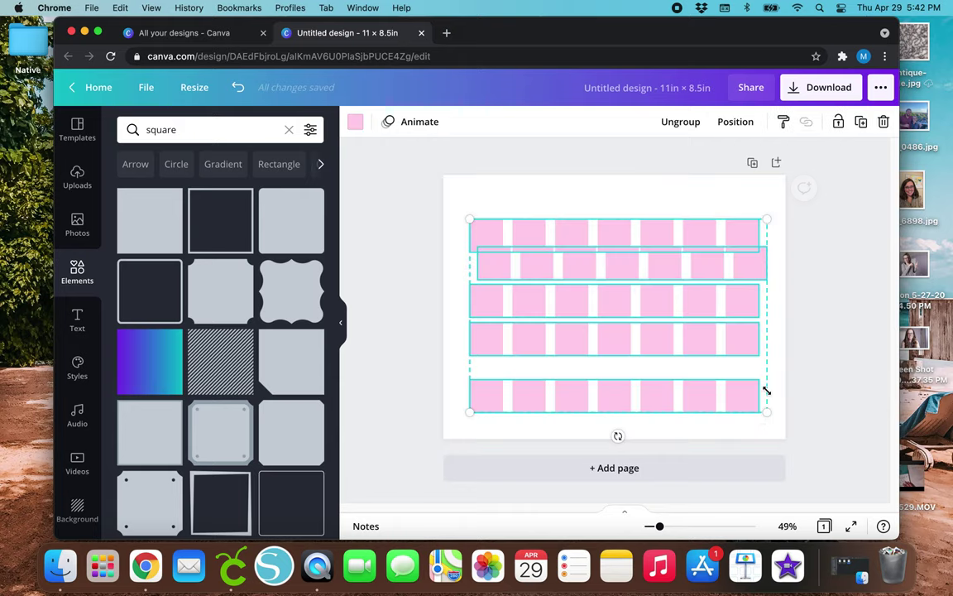
left_click(735, 123)
left_click(586, 377)
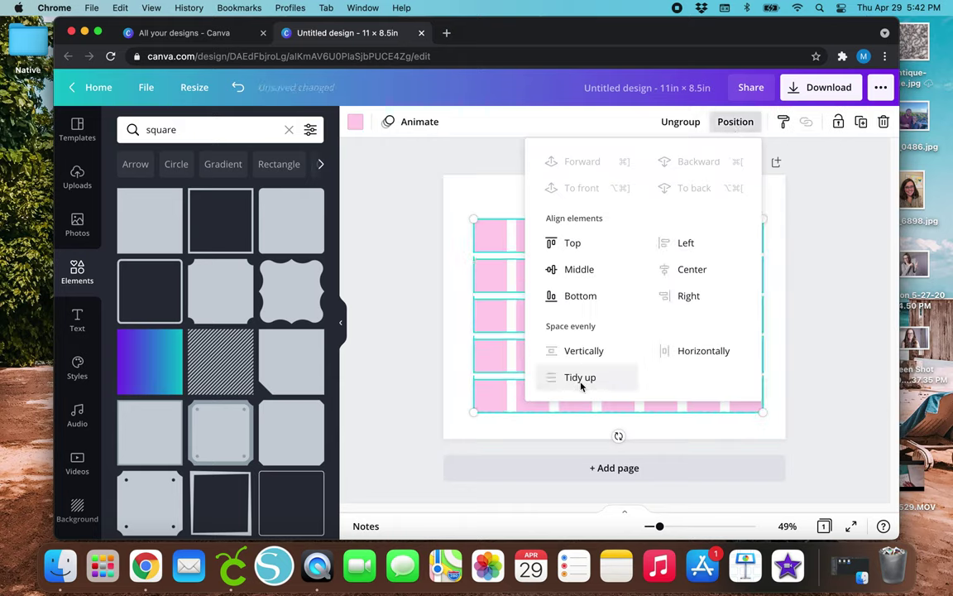
left_click(409, 383)
left_click(421, 395)
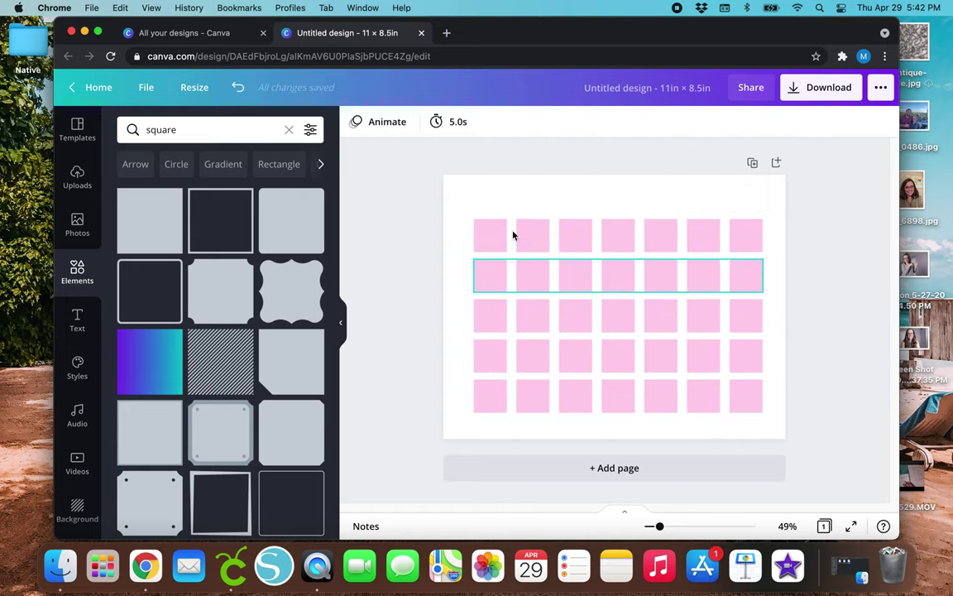
Step: Move the whole grid of five rows so that it is centred horizontally between the page margins
mouse_move(456, 208)
left_mouse_down()
mouse_move(616, 273)
mouse_move(489, 240)
mouse_move(455, 221)
left_mouse_up()
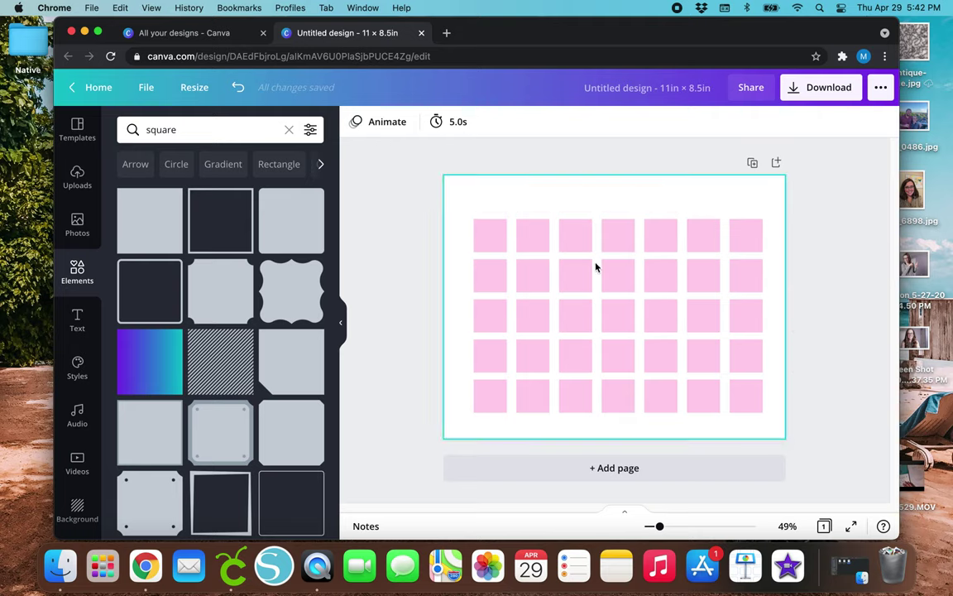
mouse_move(458, 209)
left_mouse_down()
mouse_move(625, 432)
mouse_move(649, 421)
left_mouse_up()
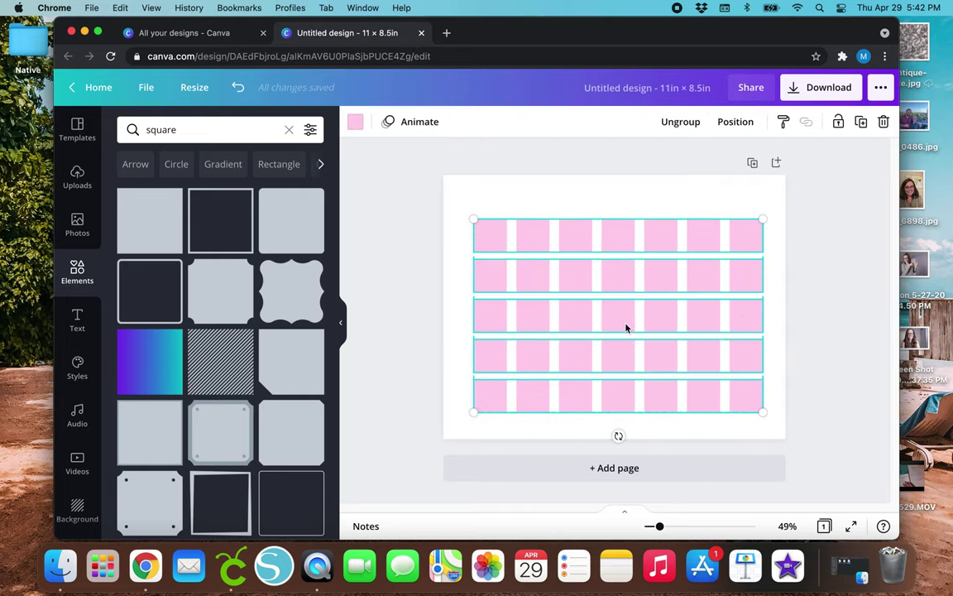
mouse_move(745, 320)
left_mouse_down()
mouse_move(729, 314)
mouse_move(743, 315)
left_mouse_up()
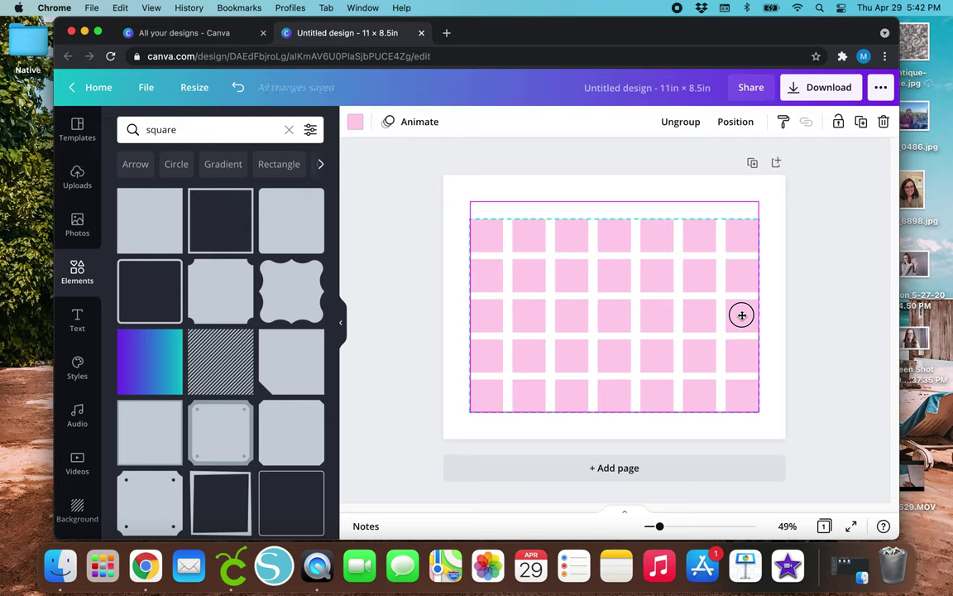
left_click_drag(741, 315, 741, 315)
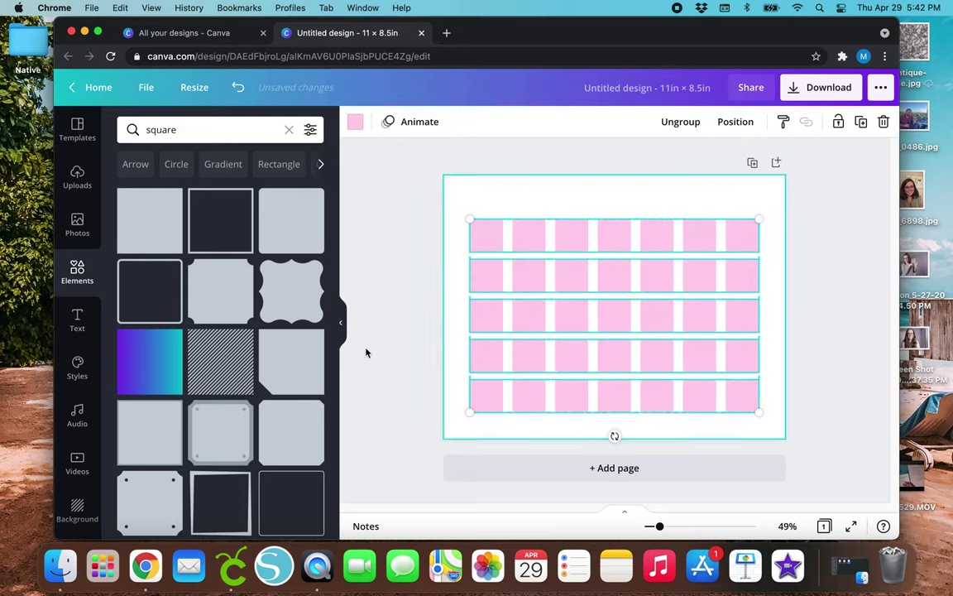
left_click(416, 327)
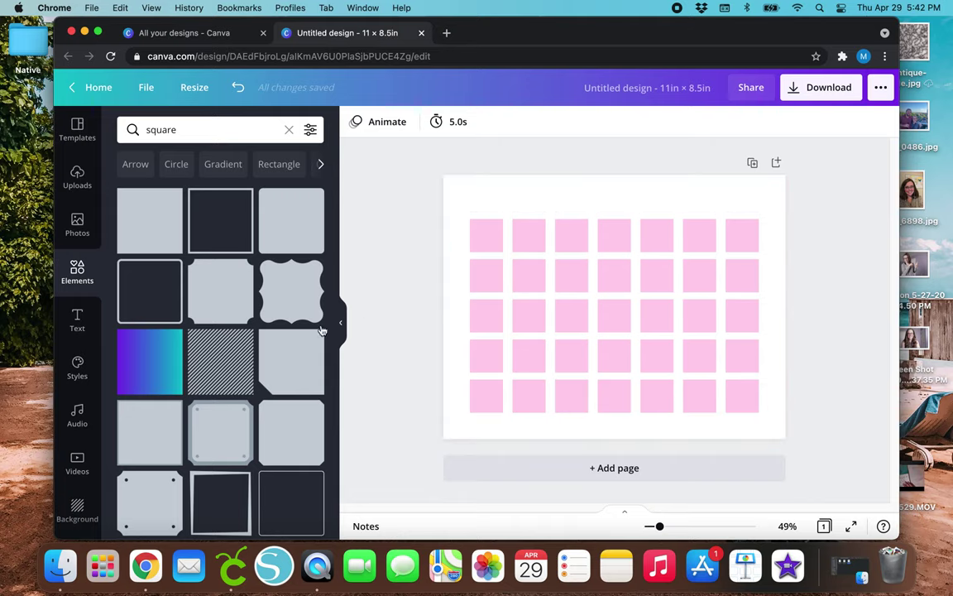
Step: Add a heading above the grid near the page's top margin and replace its text with "M"
left_click(77, 325)
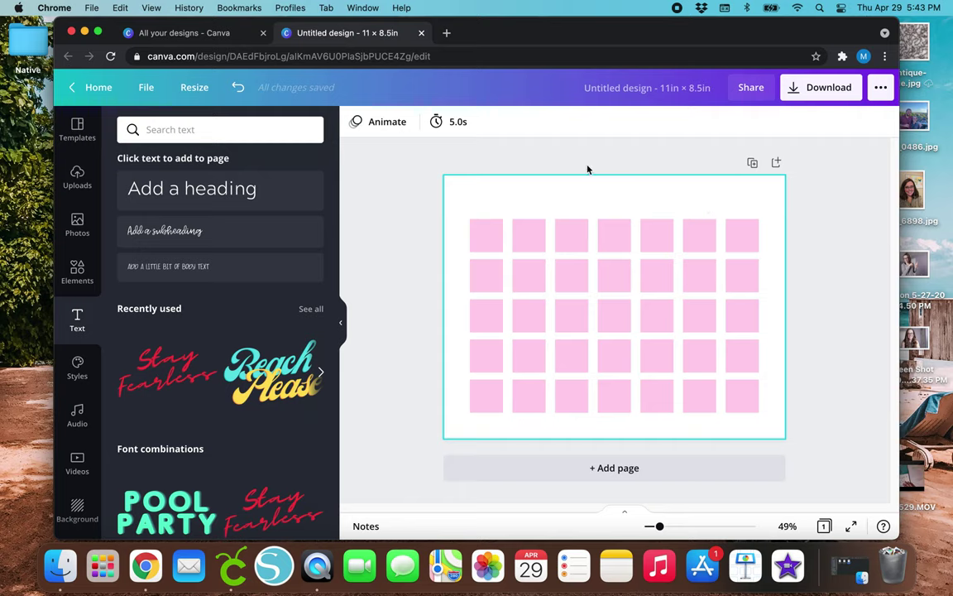
left_click(75, 329)
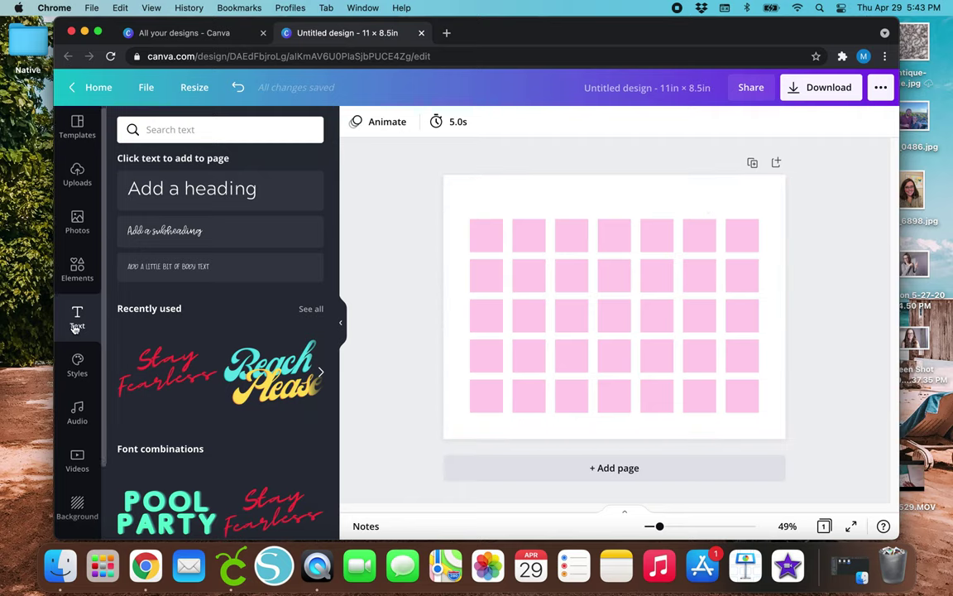
left_click(191, 190)
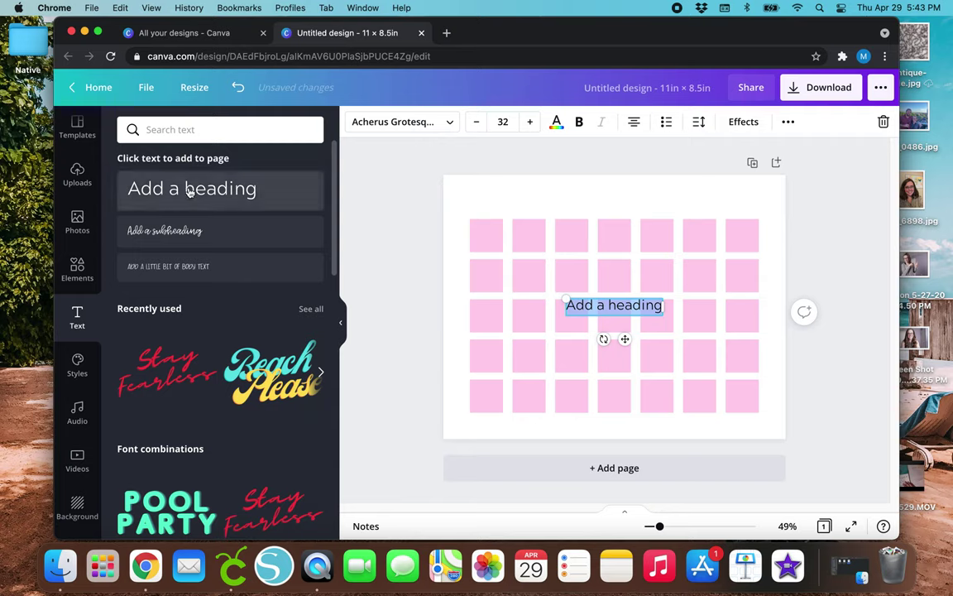
left_click_drag(624, 339, 534, 223)
double_click(511, 196)
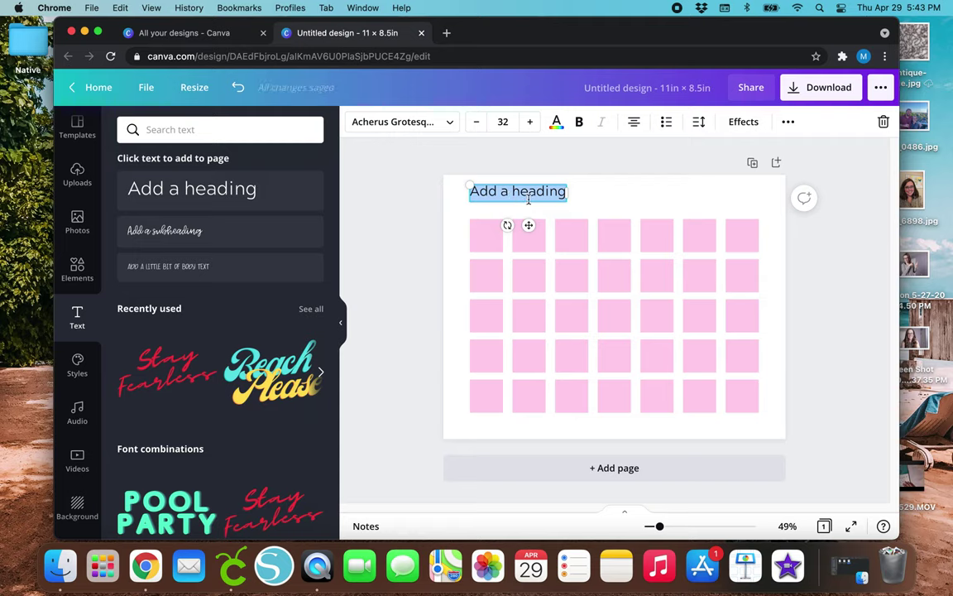
type("M")
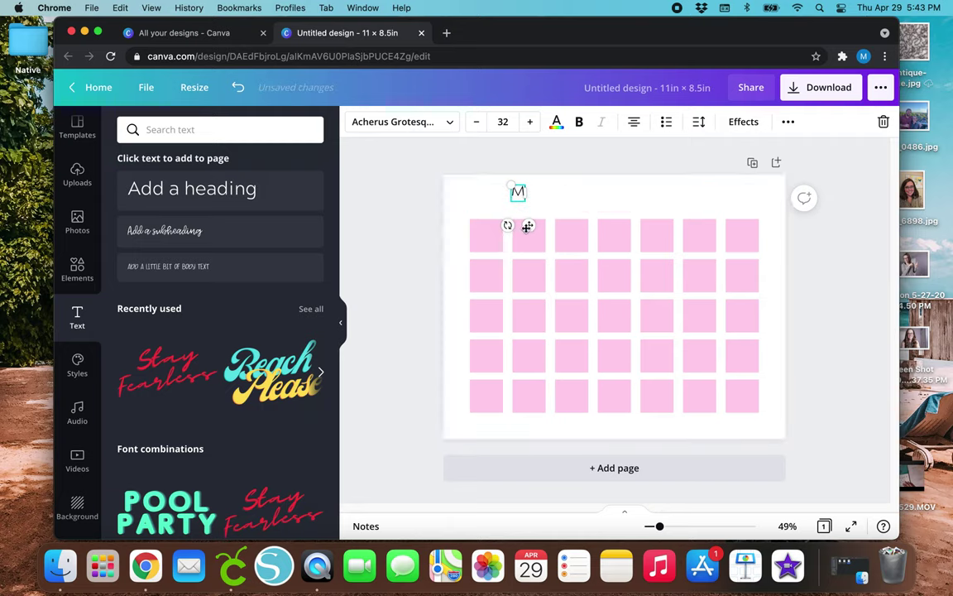
Step: Position the "M" heading directly above the first column of squares, centred over it
left_click_drag(529, 225, 495, 238)
left_click(458, 248)
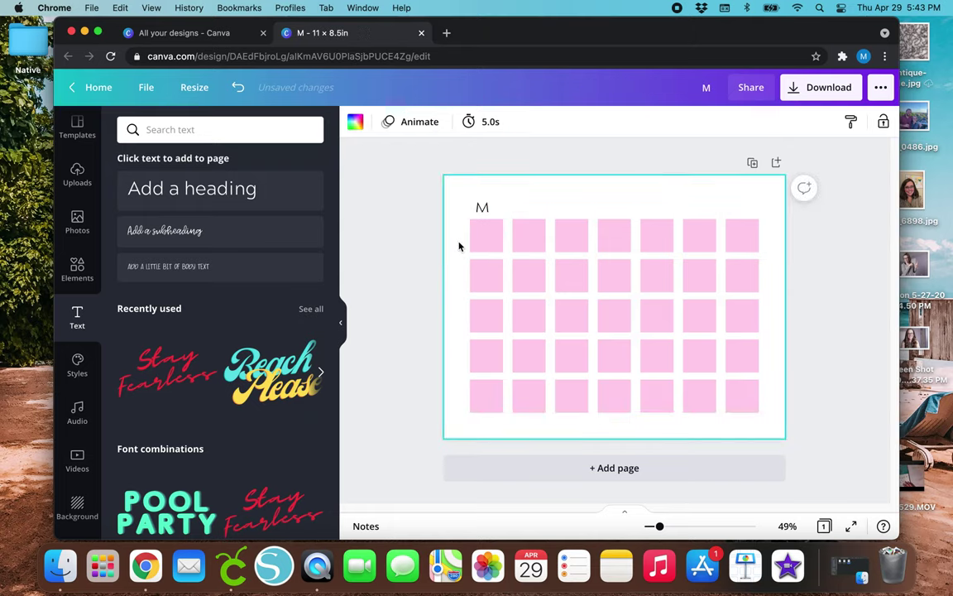
left_click(481, 211)
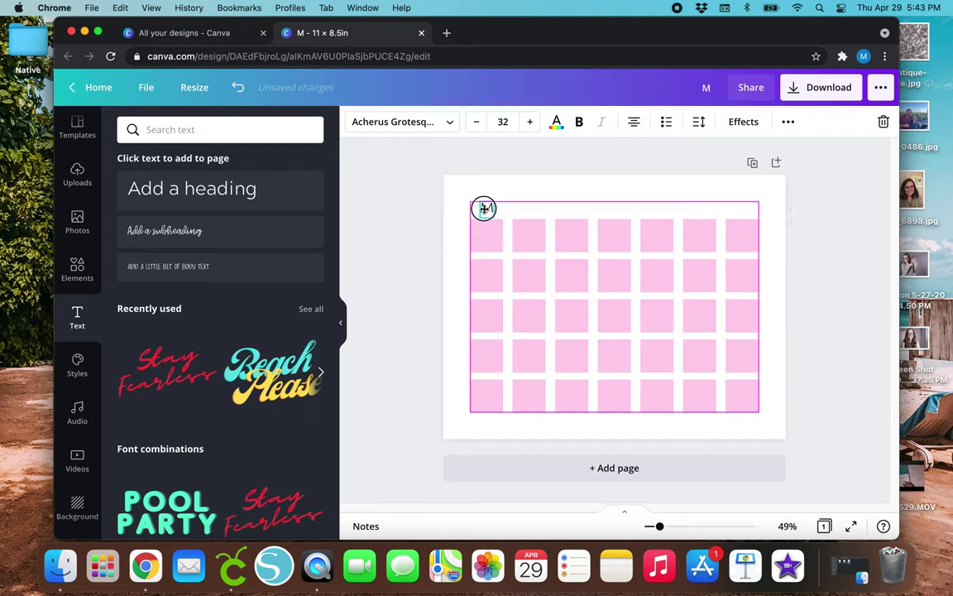
Step: Duplicate the "M" heading and place copies level with it above each of the other six columns
left_click(482, 209)
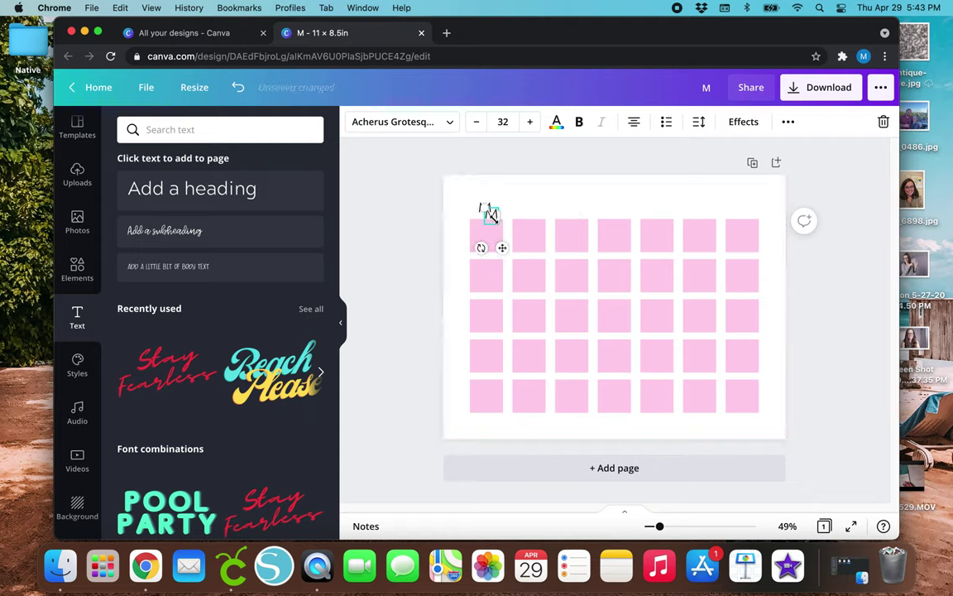
left_click_drag(496, 240, 753, 240)
left_click(832, 245)
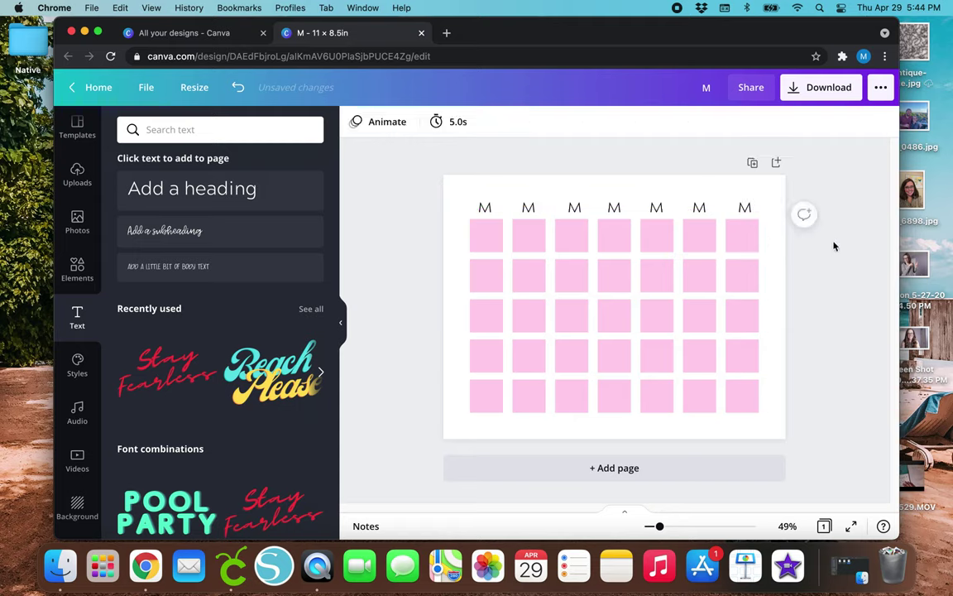
Step: Replace the six copied "M" headings, in column order, with the weekday letters T, W, T, F, S and S
left_click(528, 208)
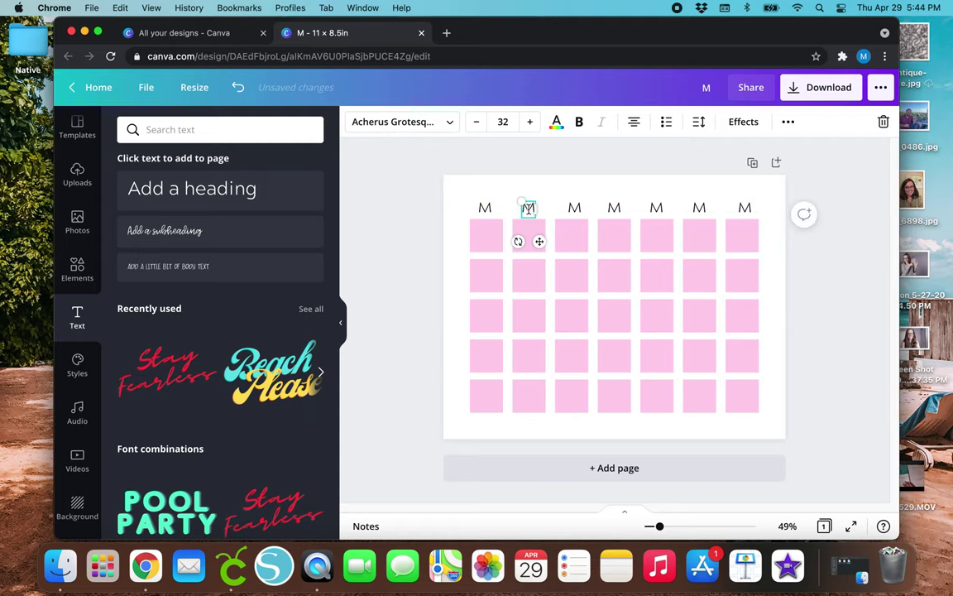
type("T")
double_click(574, 208)
type("W")
double_click(614, 207)
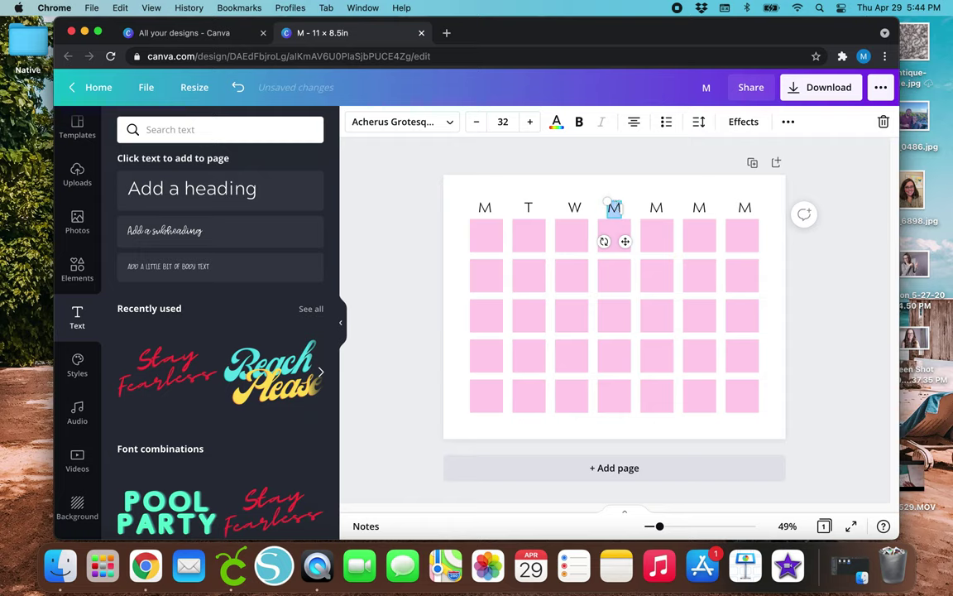
type("T")
double_click(656, 207)
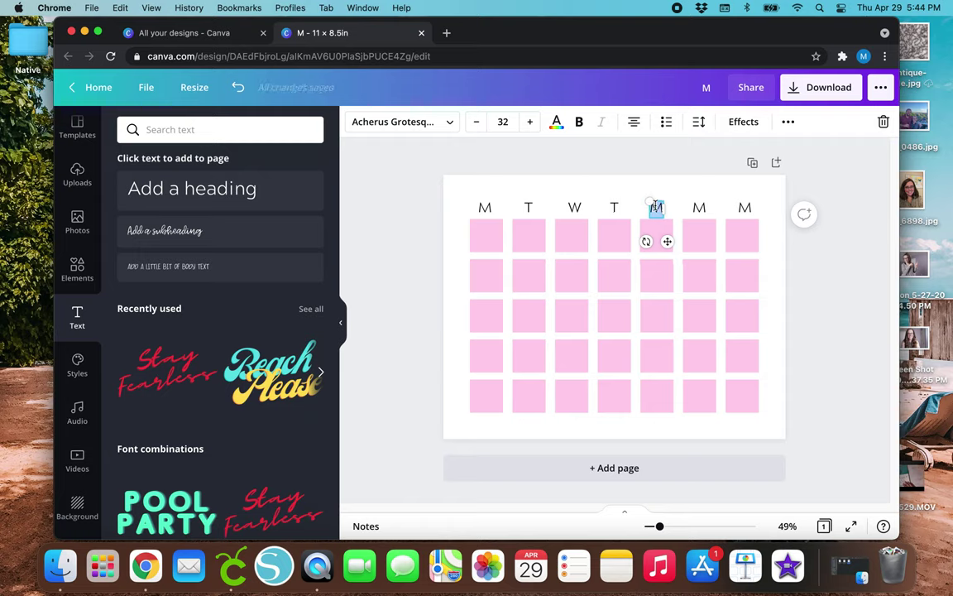
type("F")
double_click(699, 207)
type("S")
double_click(741, 209)
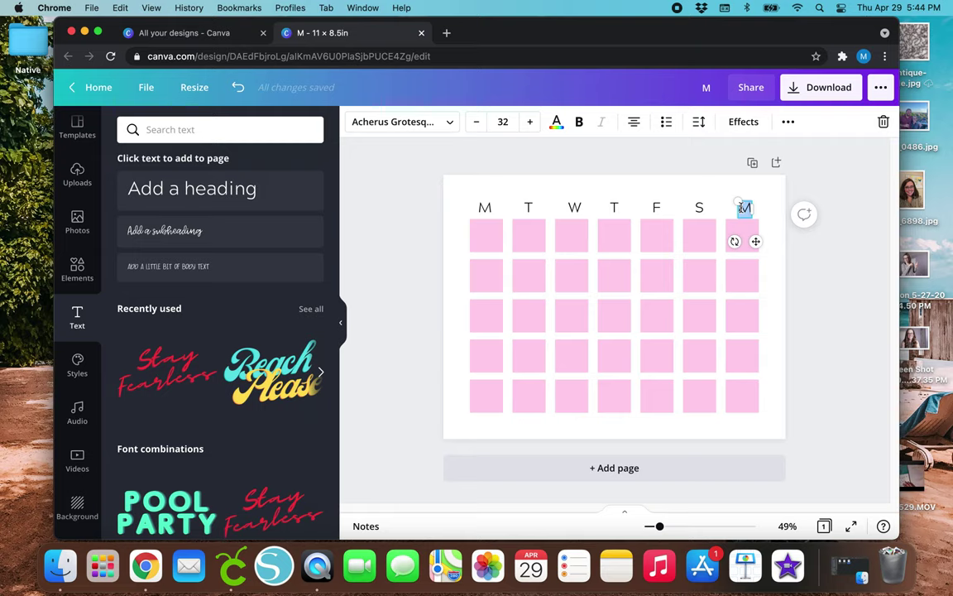
type("S")
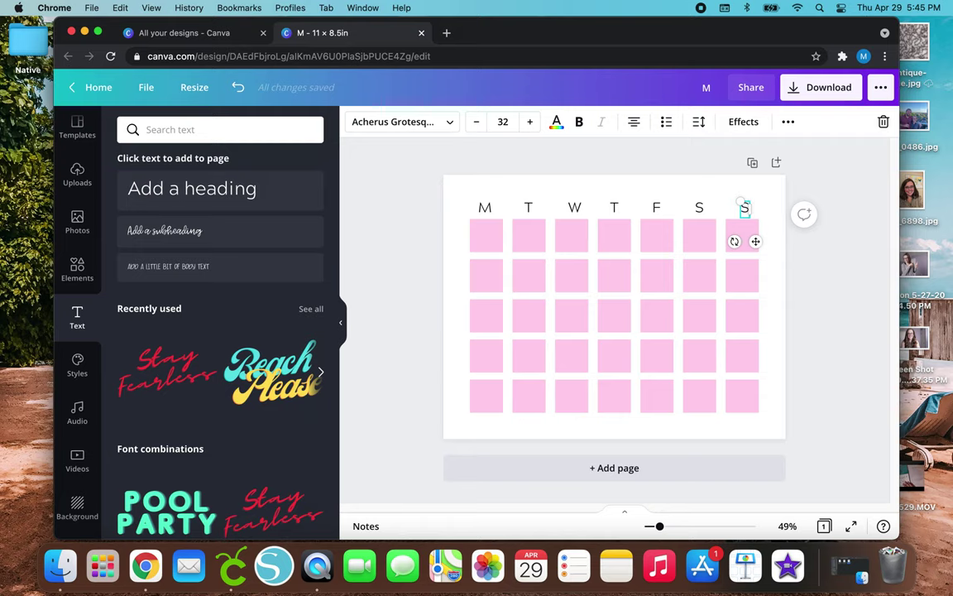
Step: Space the seven weekday letters evenly across the row with the Tidy up option
left_click(461, 196)
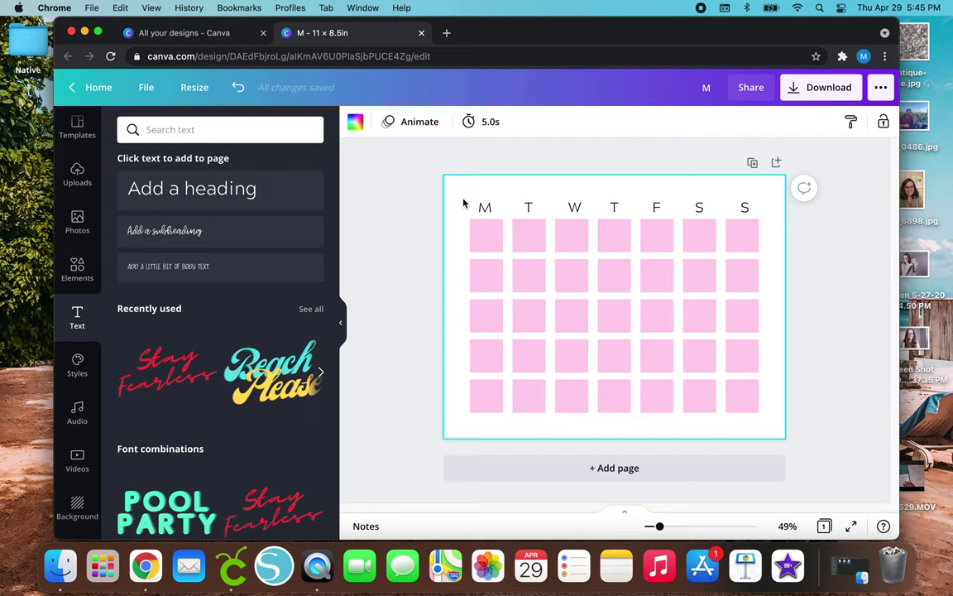
left_click_drag(466, 201, 759, 227)
left_click(788, 122)
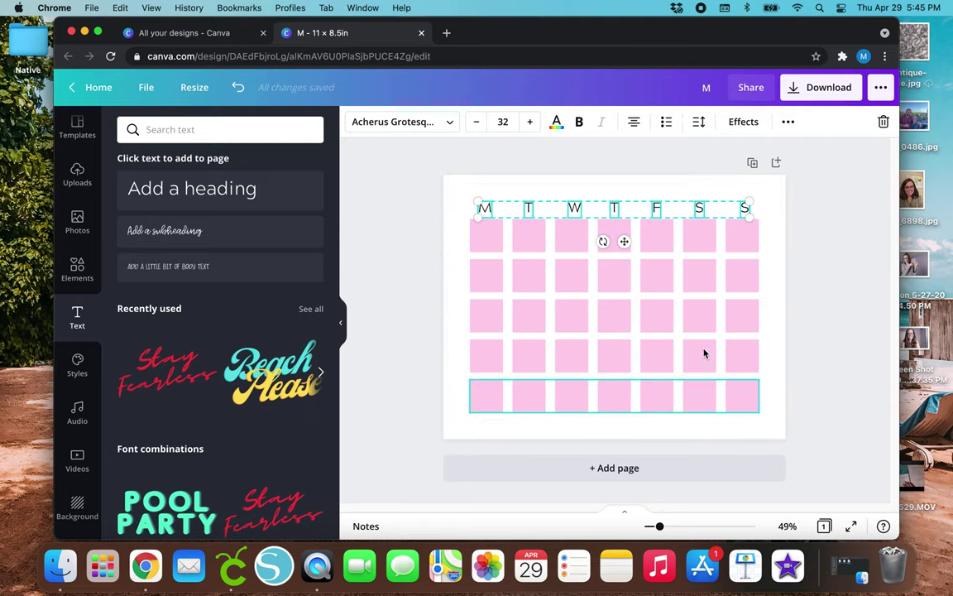
left_click(788, 124)
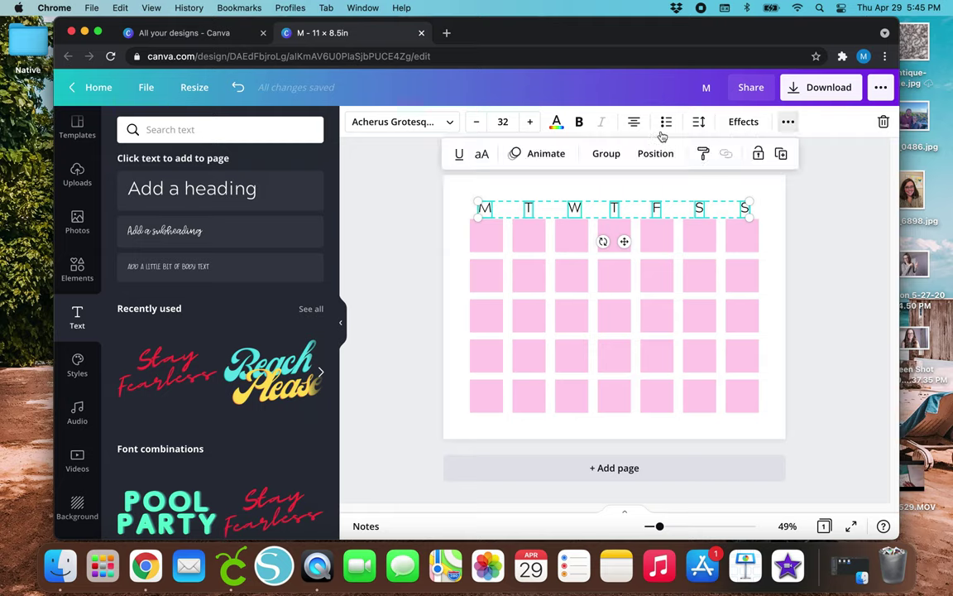
left_click(662, 154)
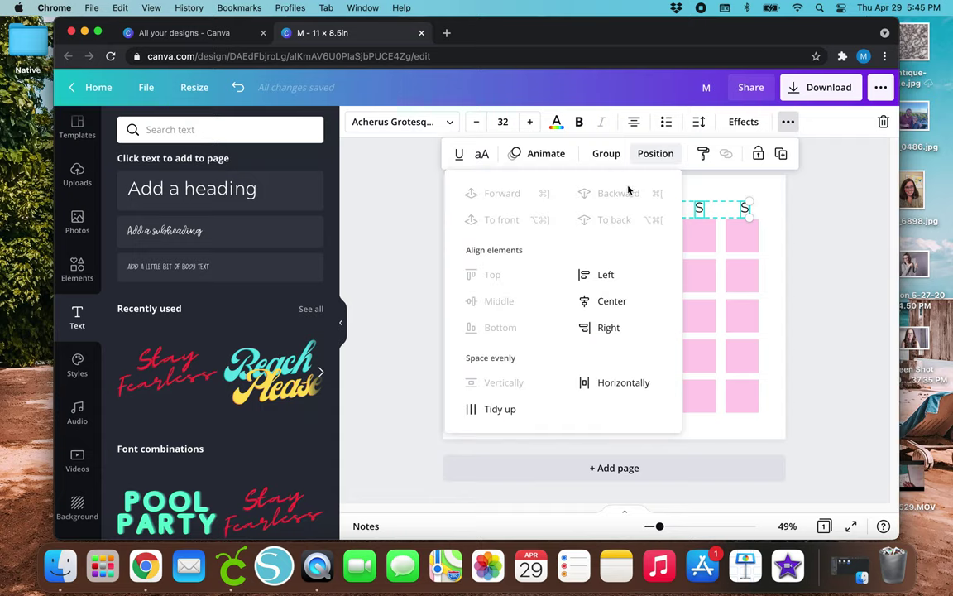
left_click(485, 405)
left_click(407, 343)
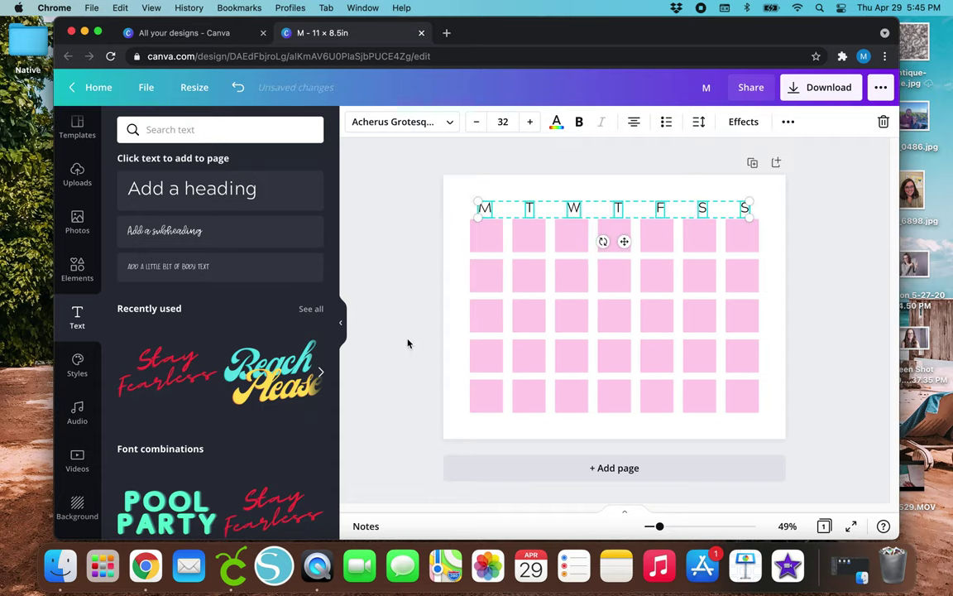
left_click(407, 343)
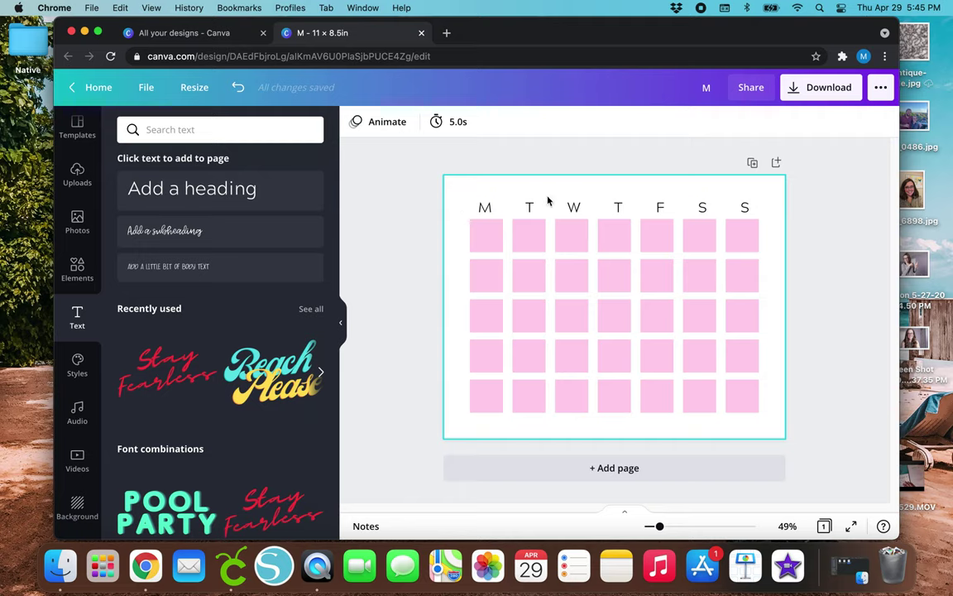
Step: Set all seven weekday letters to font size 24 and nudge them slightly down towards the grid
left_click_drag(469, 205, 749, 213)
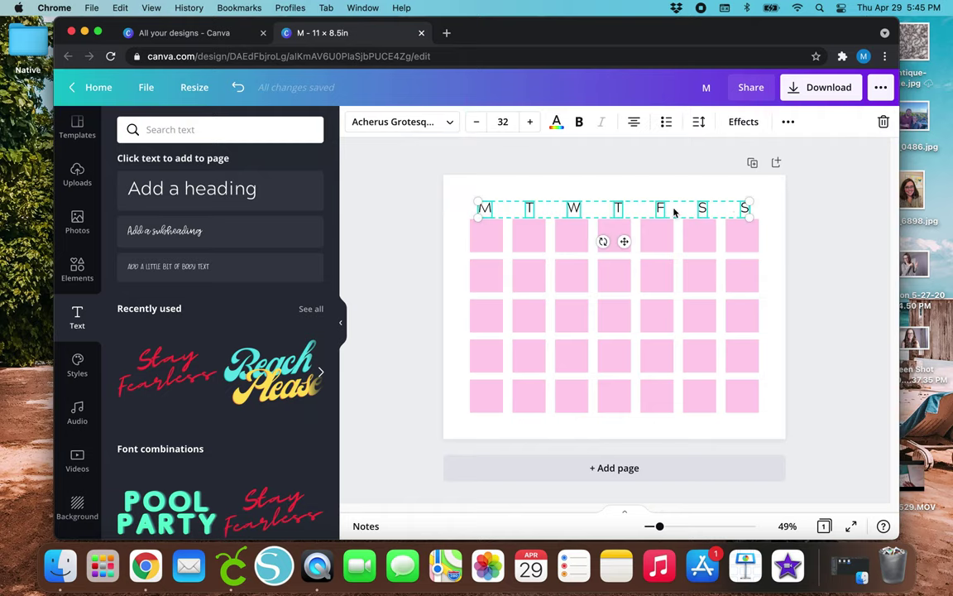
left_click(502, 122)
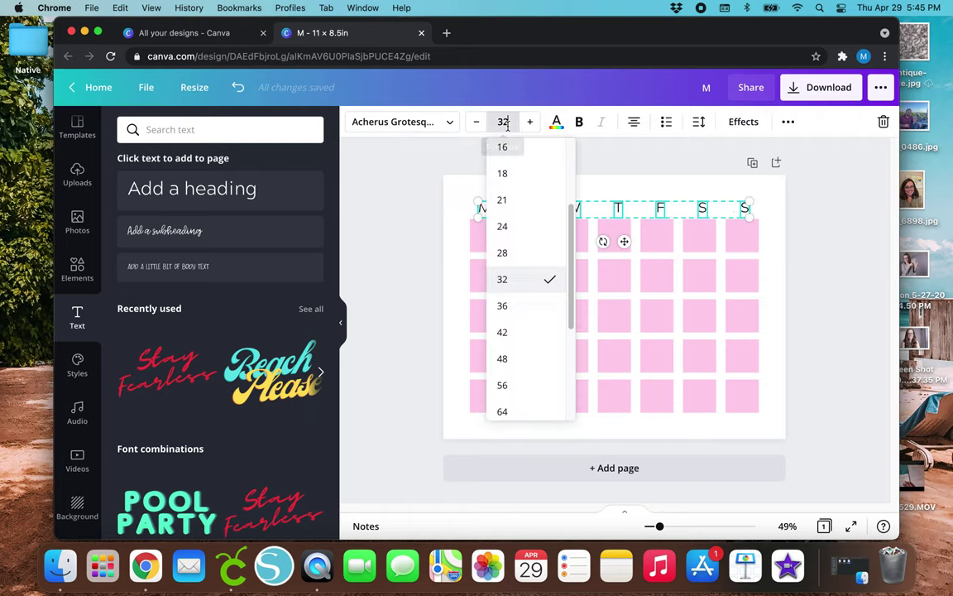
left_click(514, 227)
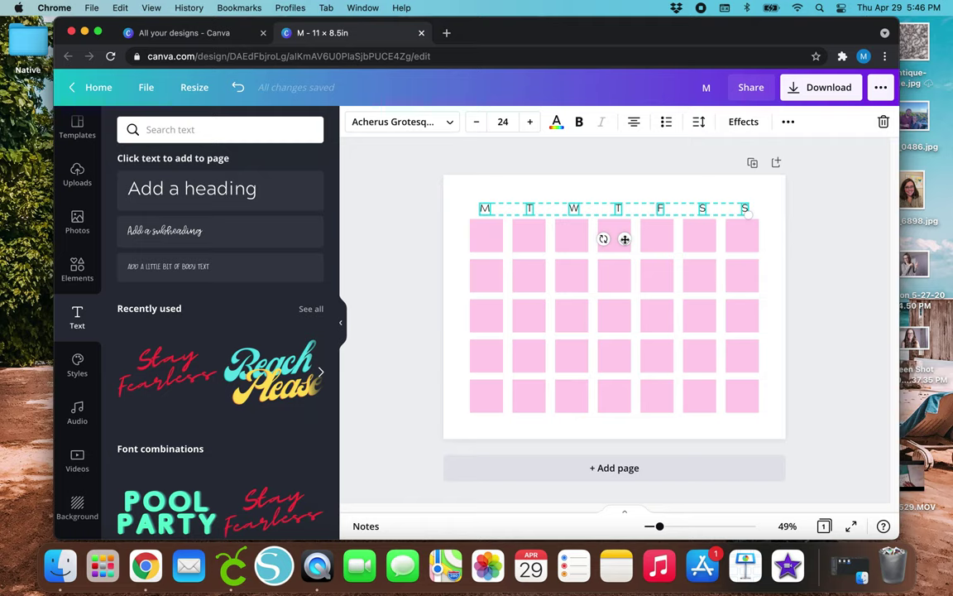
key("Down")
key("Down")
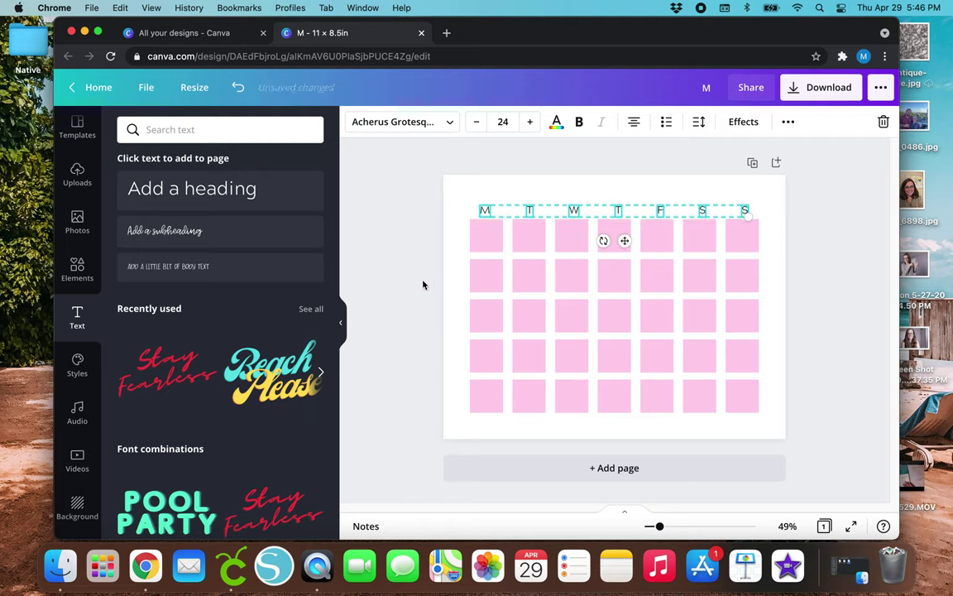
left_click(423, 285)
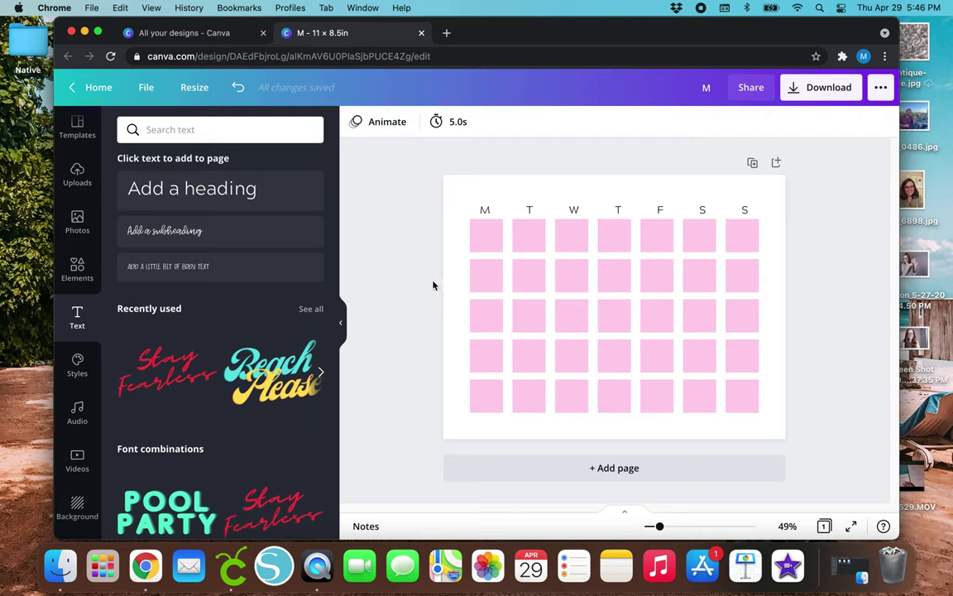
Step: Reduce all seven weekday letters to font size 18 and bring them slightly closer to the top row of squares
left_click_drag(461, 204, 742, 216)
left_click(502, 121)
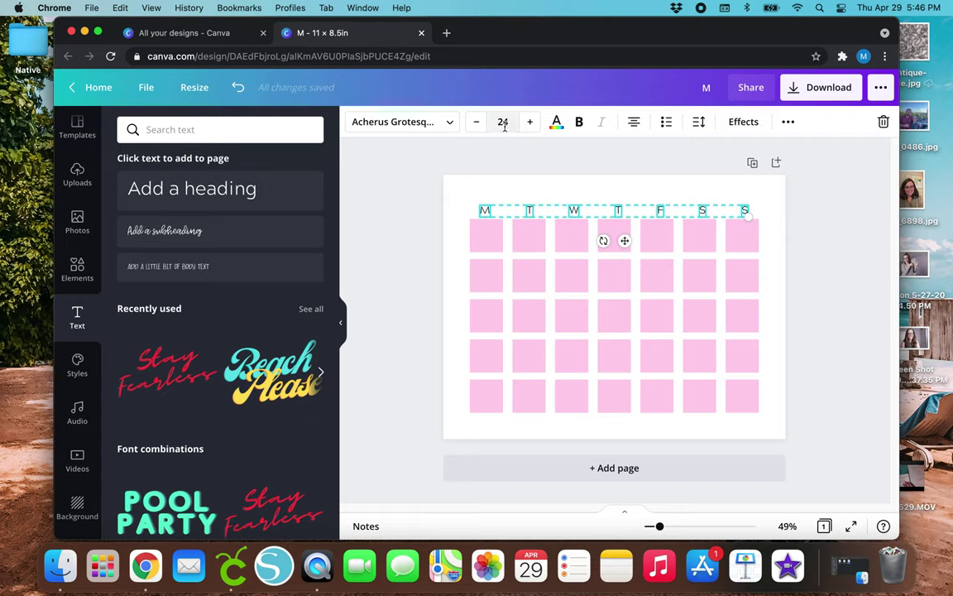
left_click(525, 258)
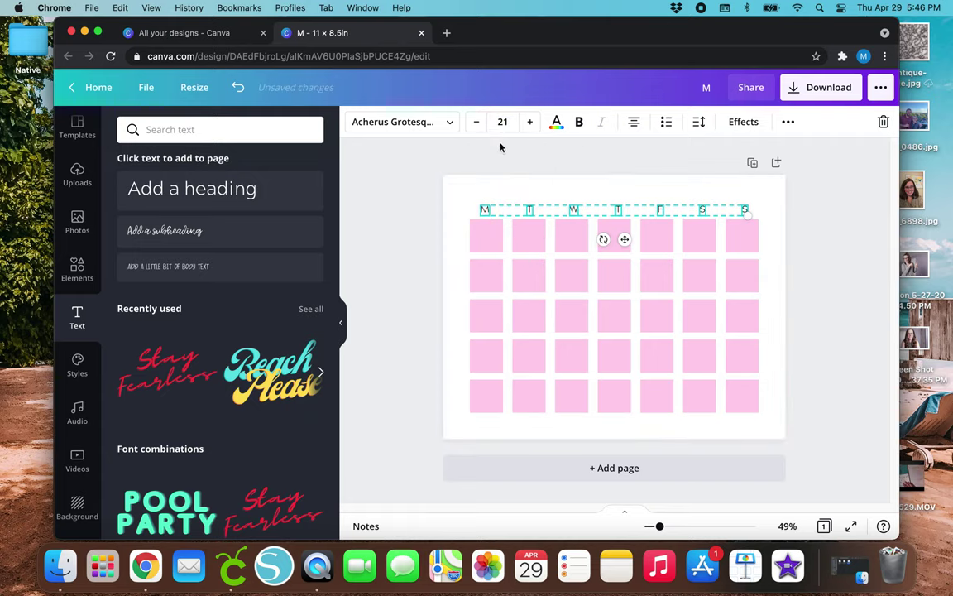
left_click(502, 122)
left_click(522, 257)
left_click(439, 266)
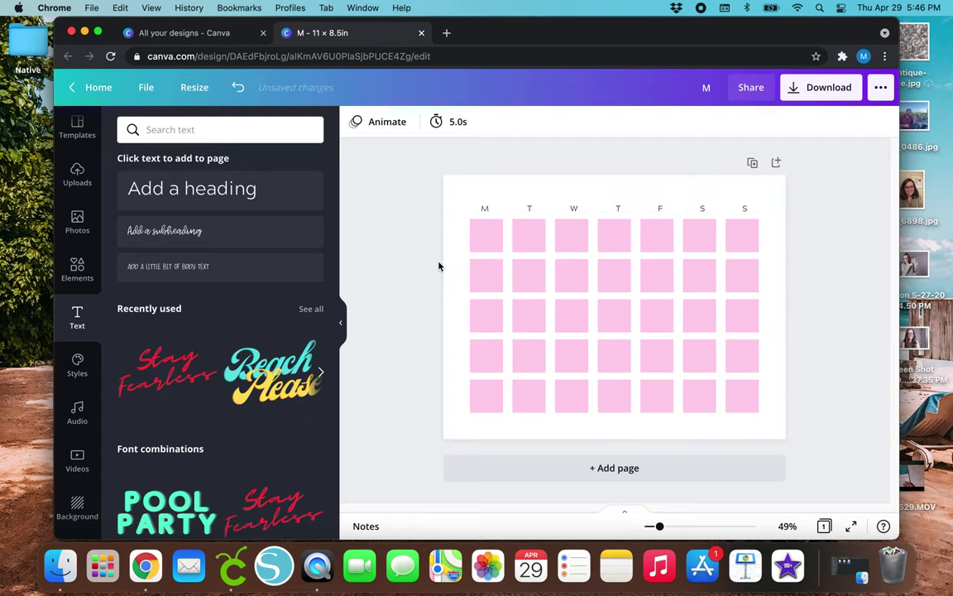
left_click_drag(463, 203, 747, 211)
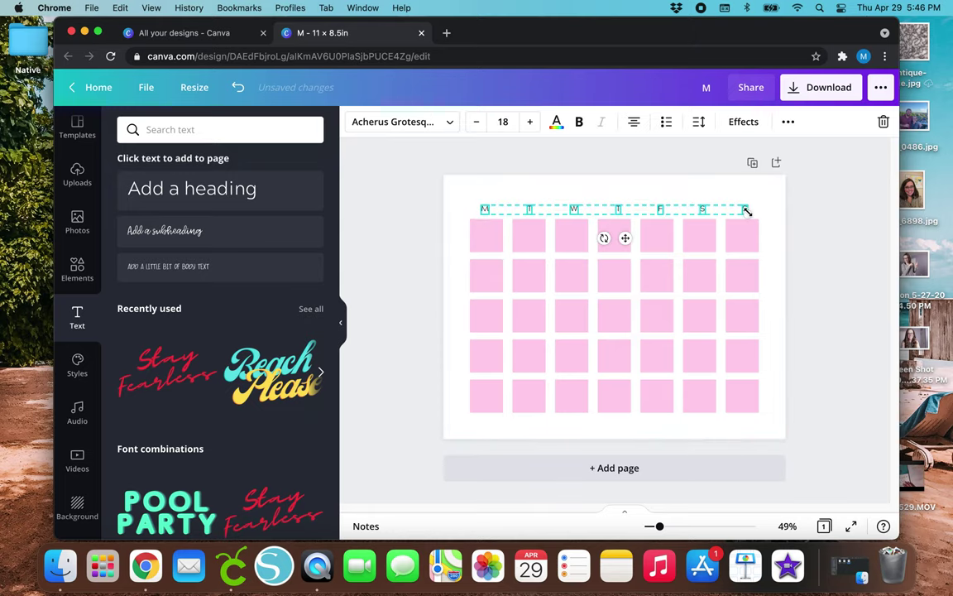
left_click(376, 241)
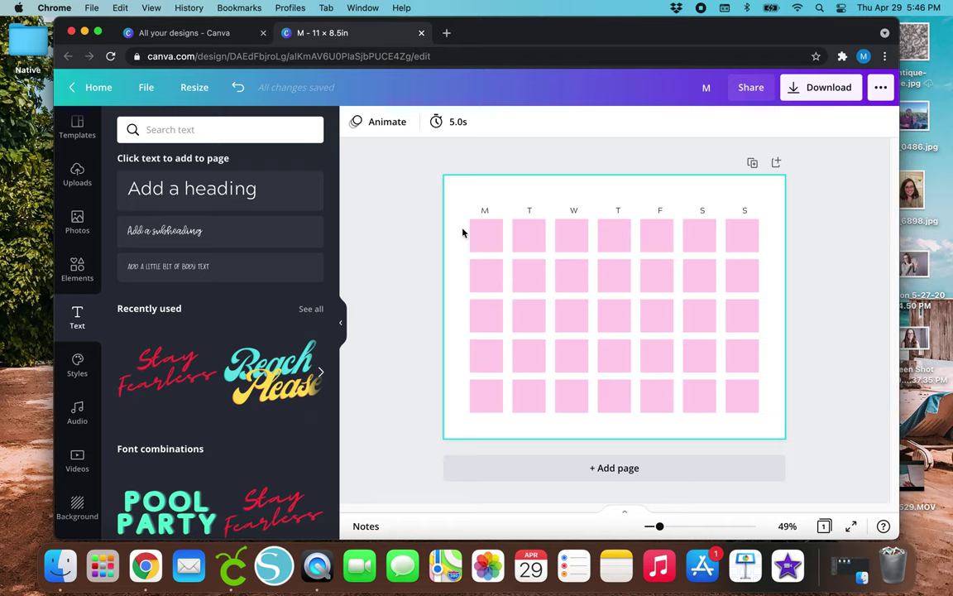
Step: Try recolouring every pink square to the pale khaki of the "lemon and blue" palette with Change all, and undo the colour changes
left_click(489, 239)
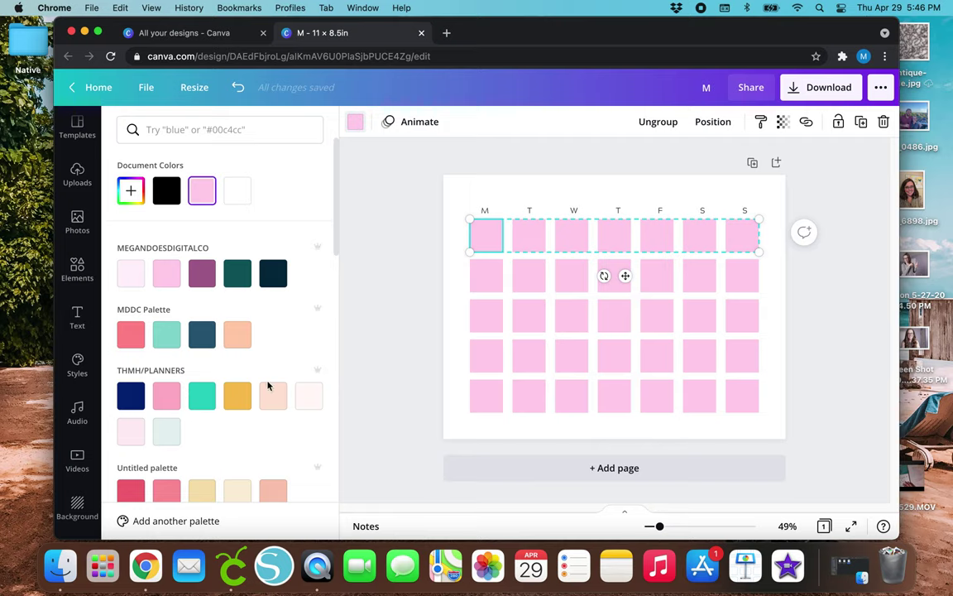
scroll(276, 372, "down", 10)
scroll(277, 373, "down", 5)
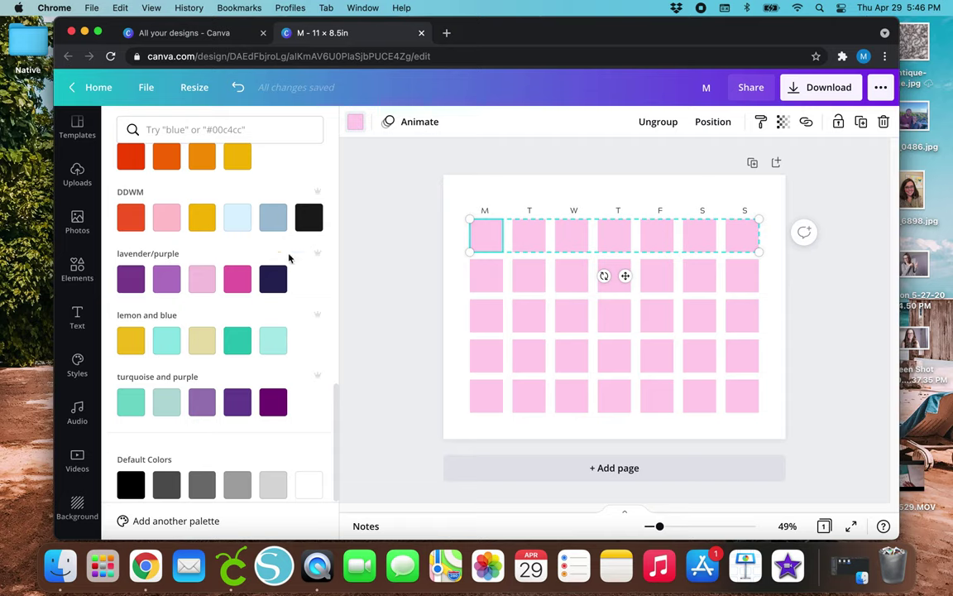
left_click(205, 343)
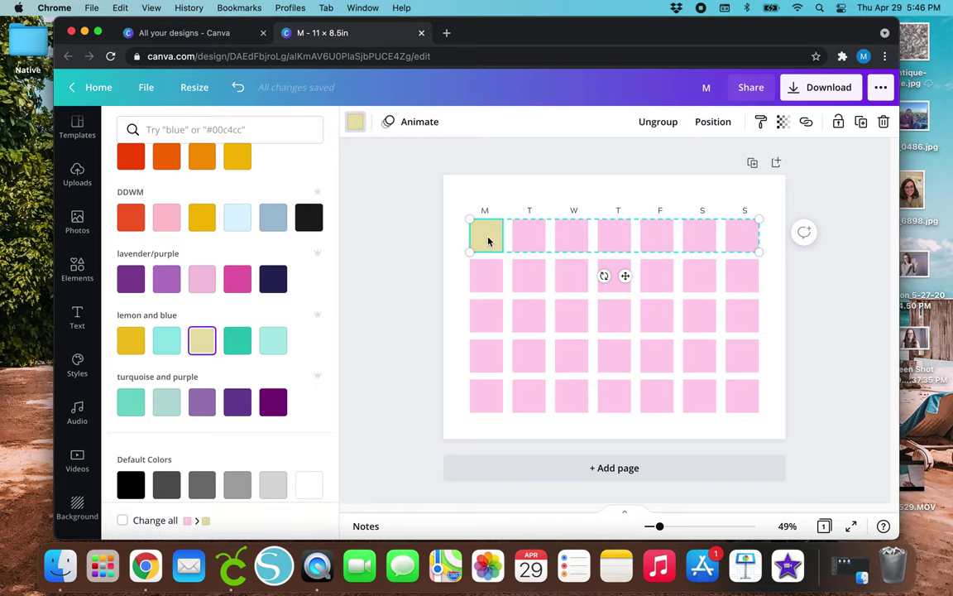
left_click(122, 522)
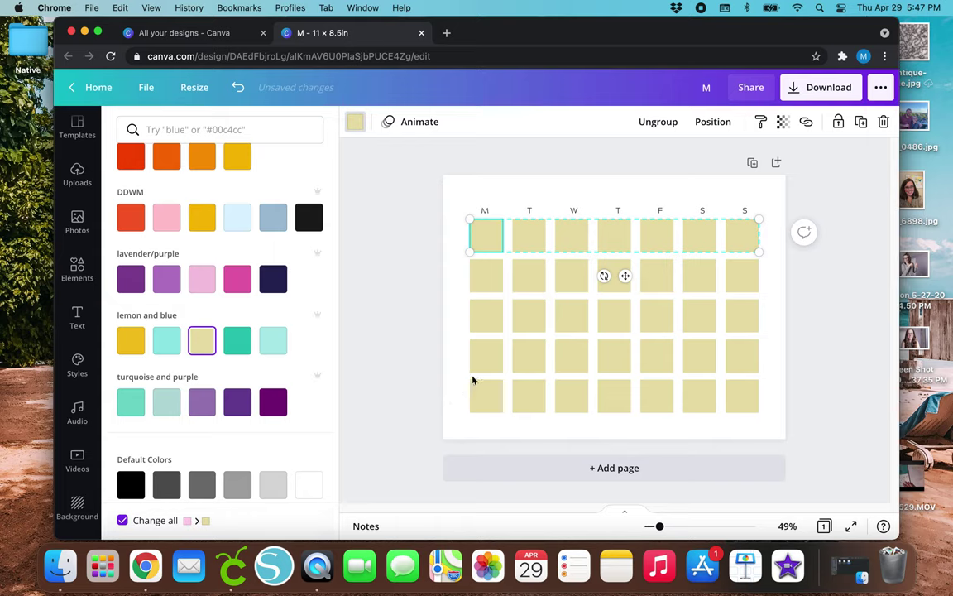
left_click(239, 89)
left_click(238, 88)
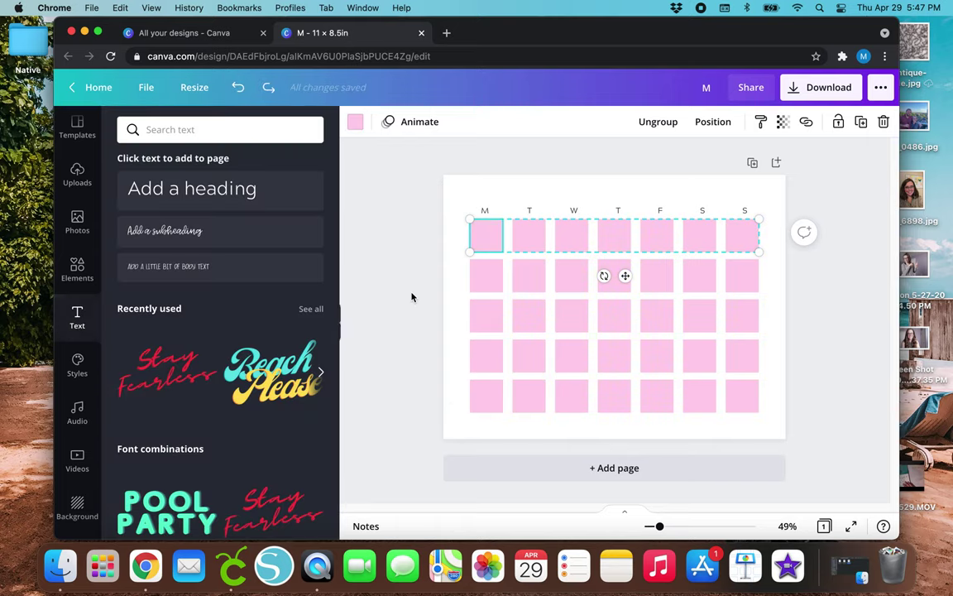
Step: Recolour all five rows of squares together with the light peach from the THMH/PLANNERS palette
left_click(459, 259)
left_click_drag(458, 231, 753, 430)
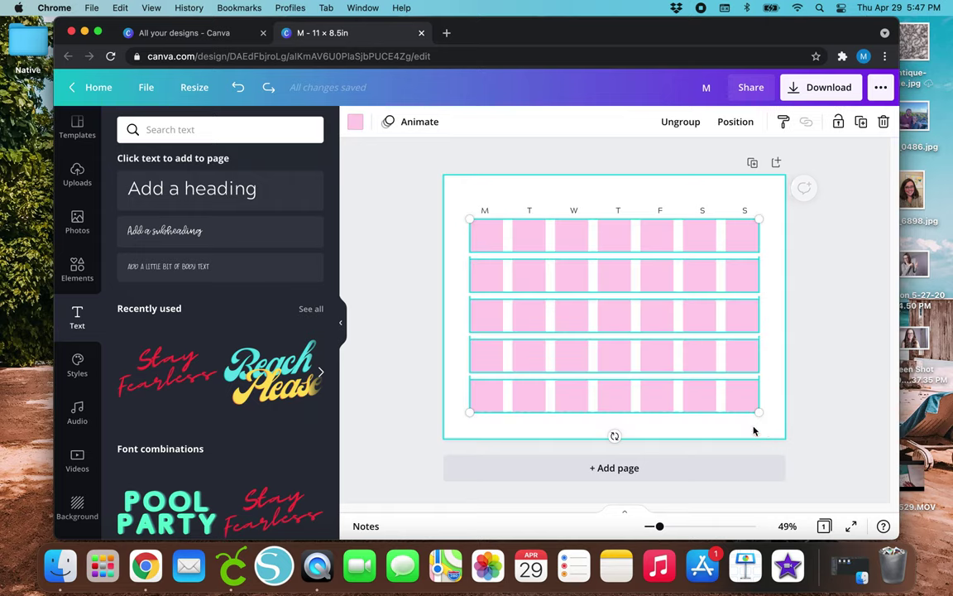
left_click(355, 122)
left_click(273, 397)
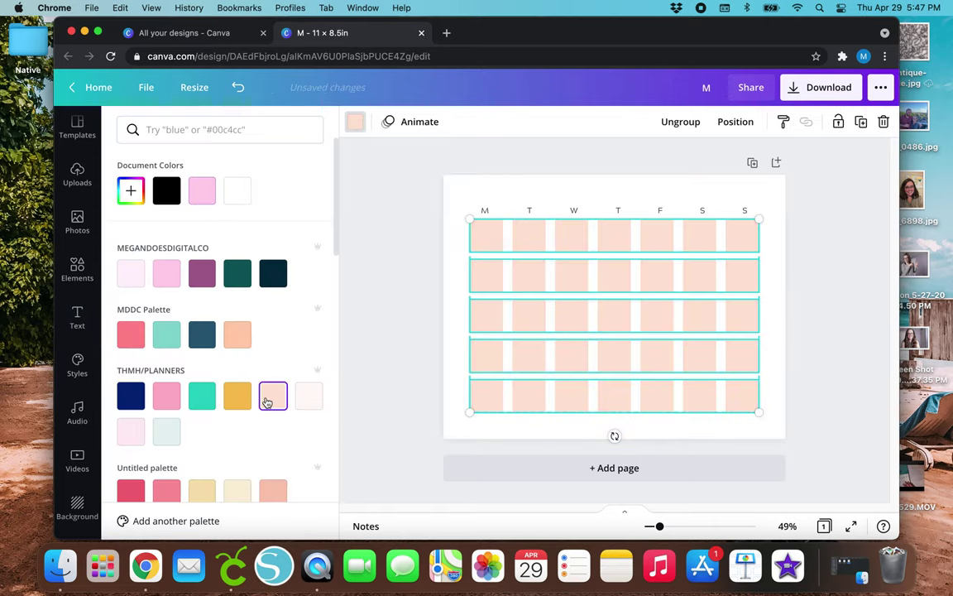
Step: Give all five selected rows of squares the custom brown colour #86411E
left_click(136, 198)
left_click(266, 255)
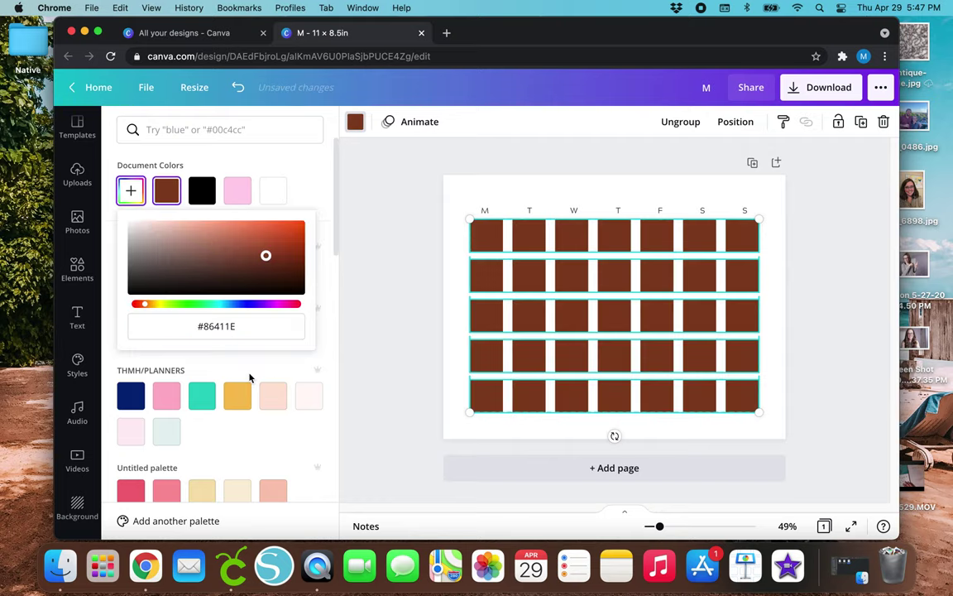
left_click(397, 367)
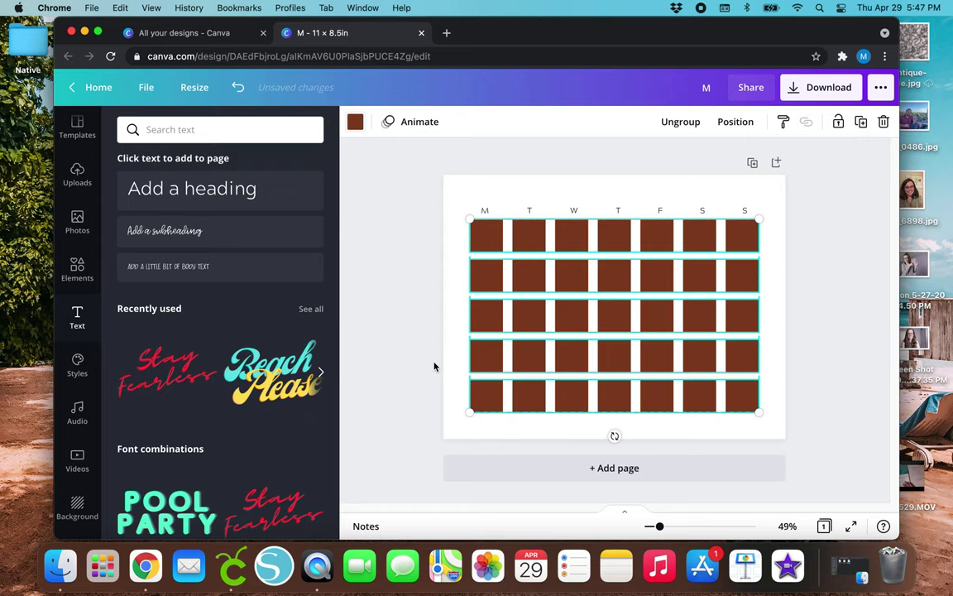
left_click(440, 370)
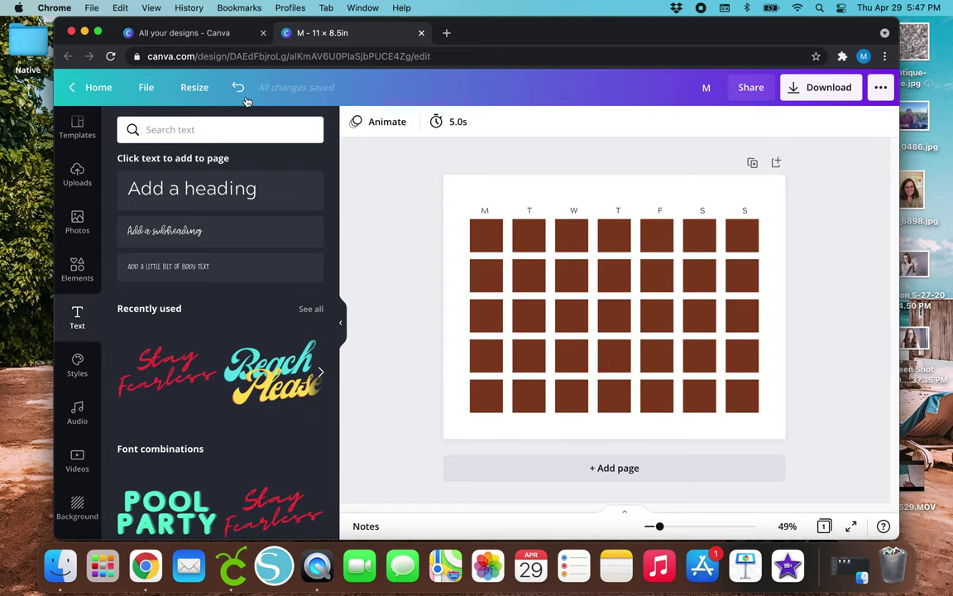
Step: Recolour all five rows of squares white from the default colours and clear the grid selection
left_click_drag(455, 224, 726, 411)
left_click(354, 125)
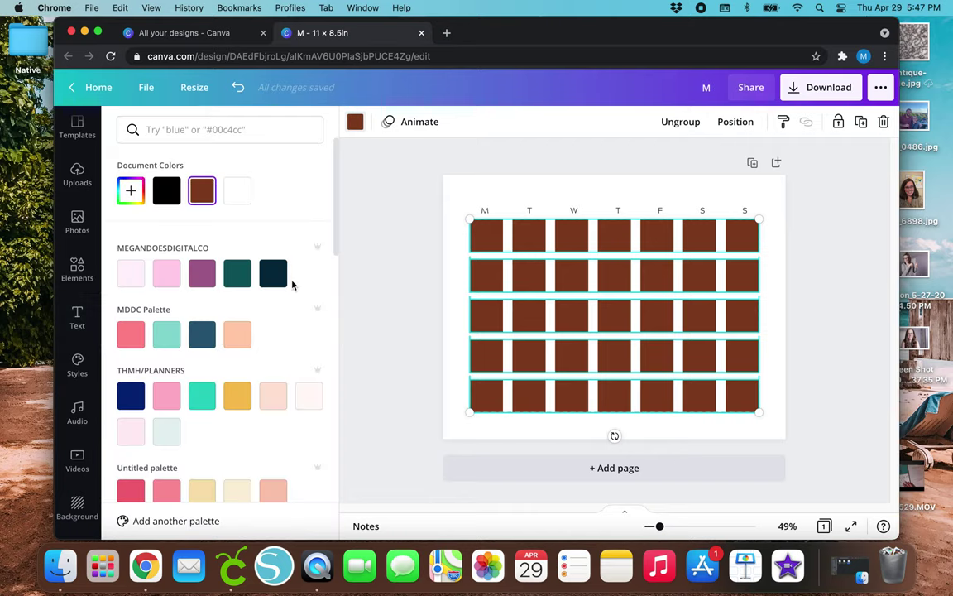
scroll(165, 327, "down", 15)
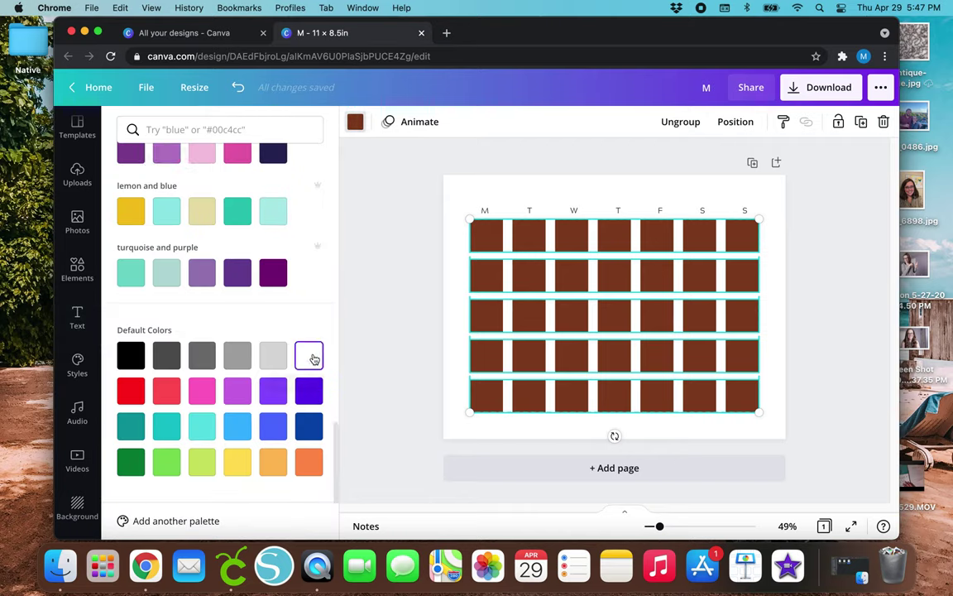
left_click(310, 357)
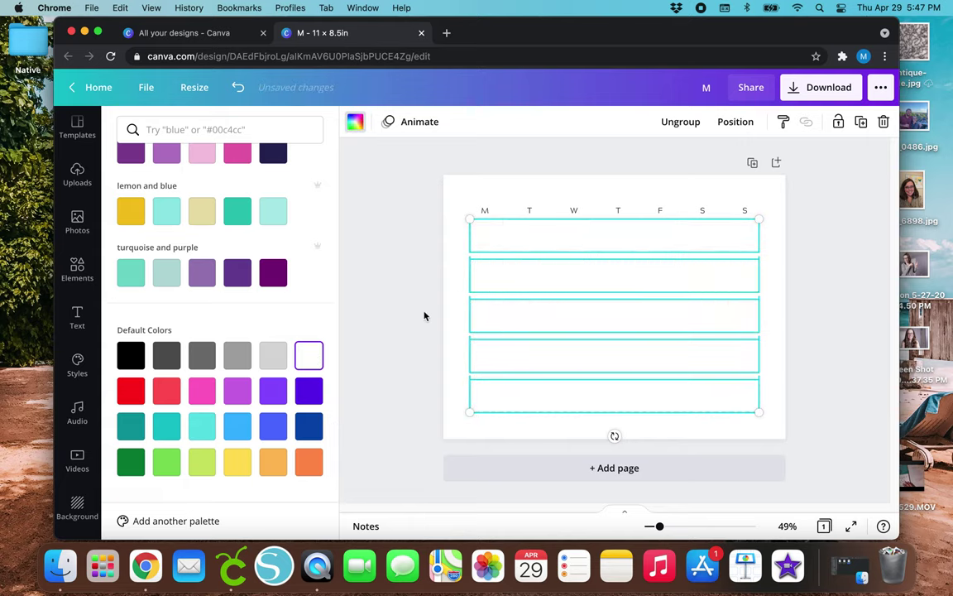
key("Escape")
left_click(460, 194)
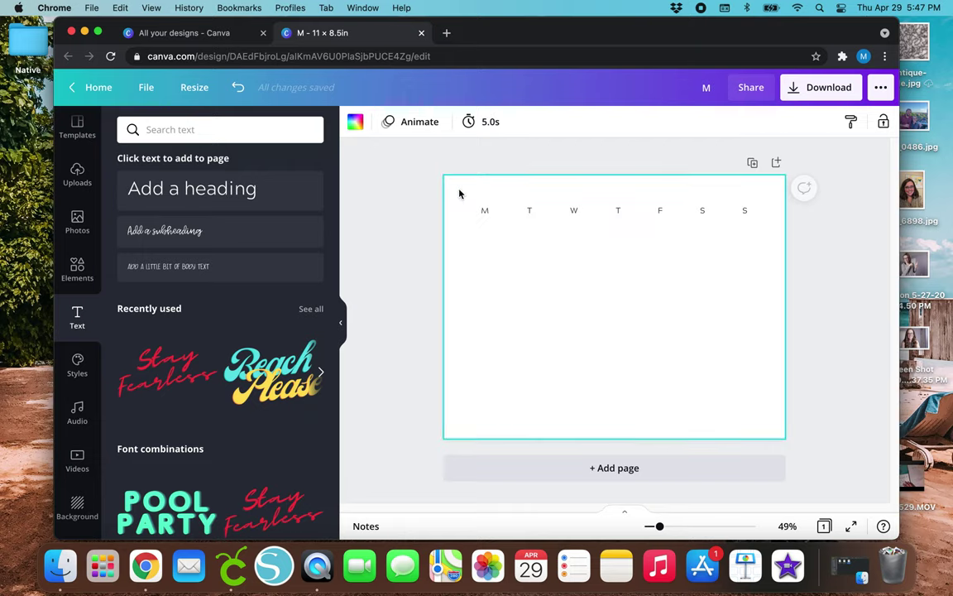
Step: Try pale pink and peach page backgrounds, and settle on the pale sage green from the tealbranding4 palette
left_click(355, 124)
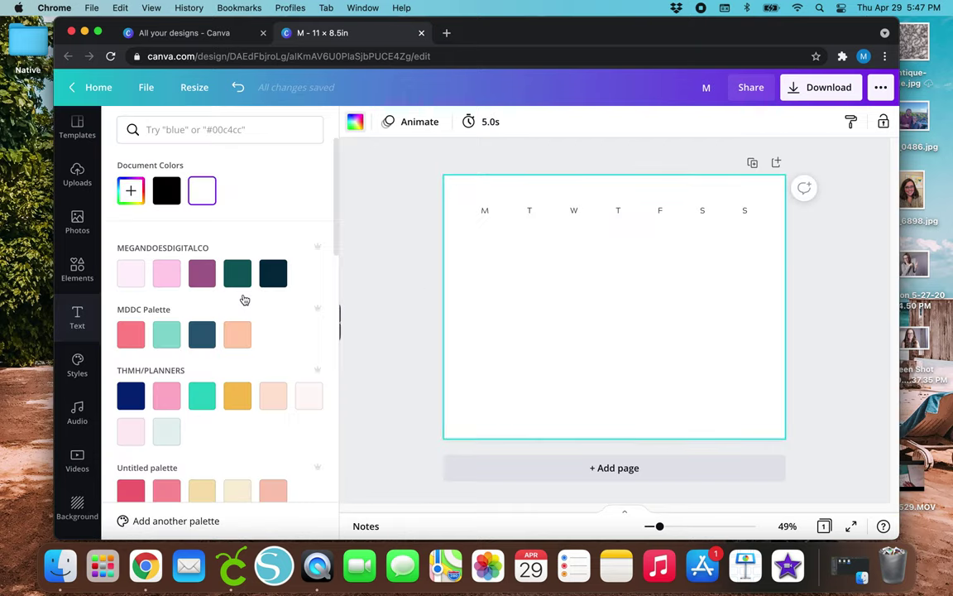
left_click(311, 397)
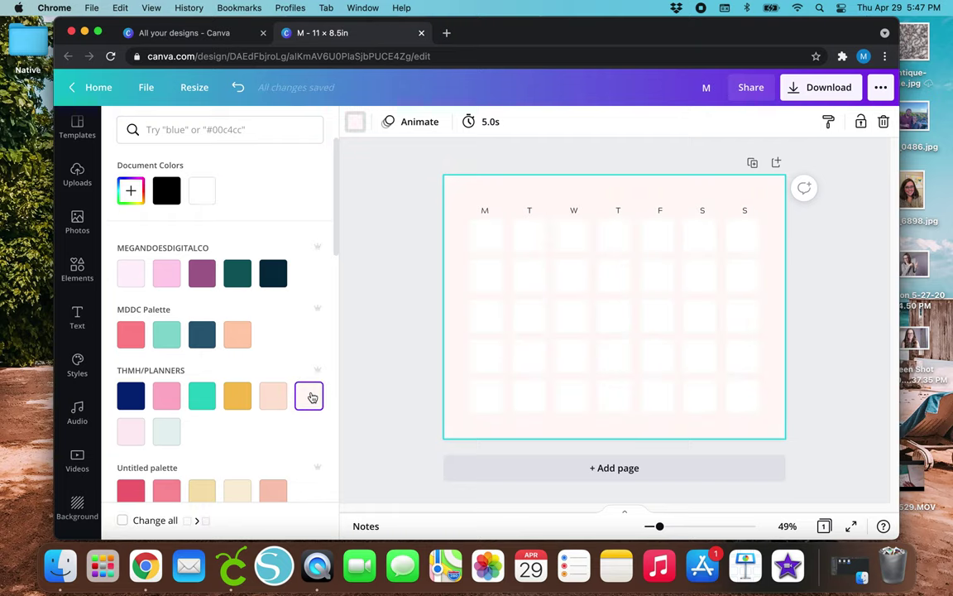
left_click(241, 340)
scroll(253, 425, "down", 5)
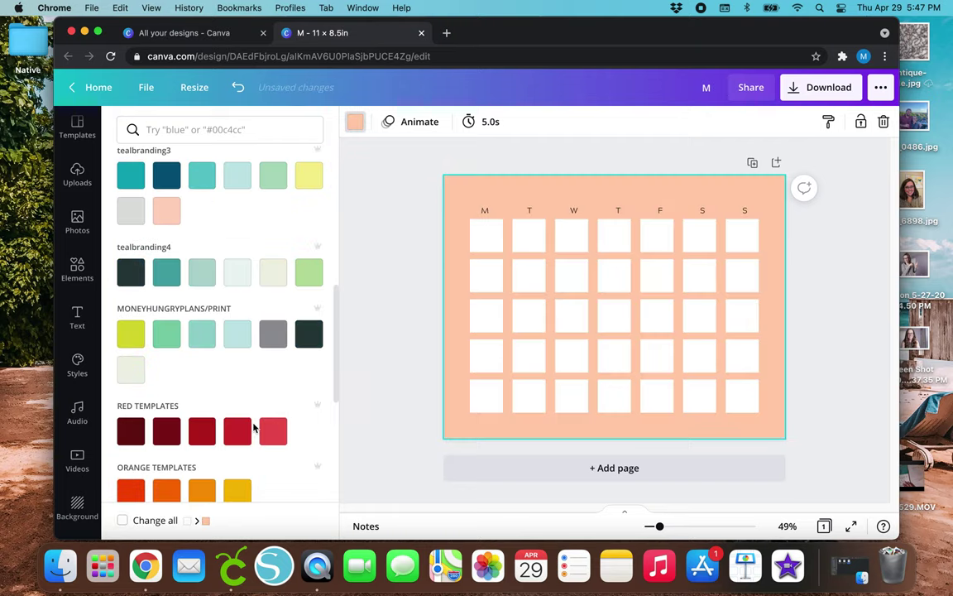
left_click(271, 276)
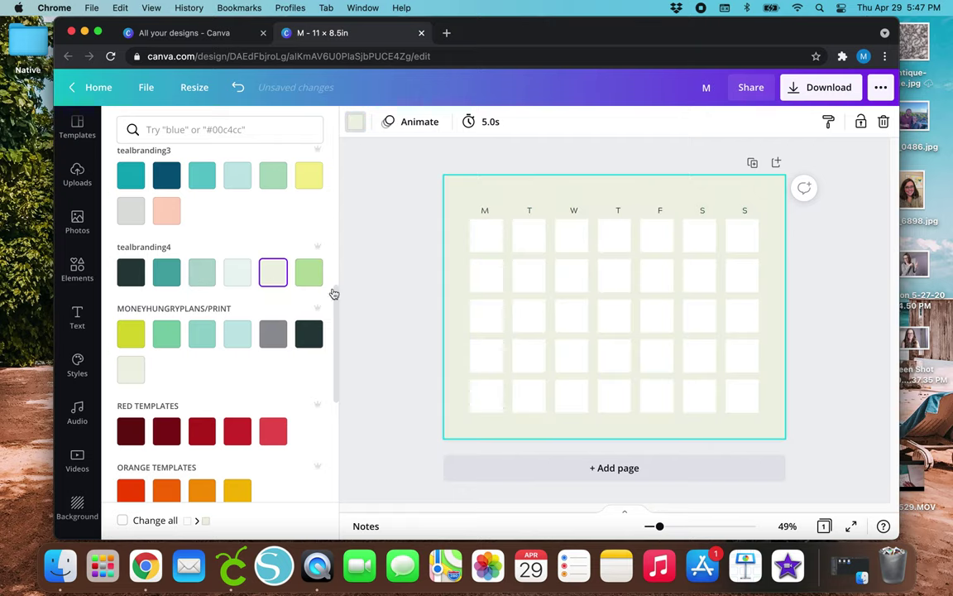
left_click(396, 304)
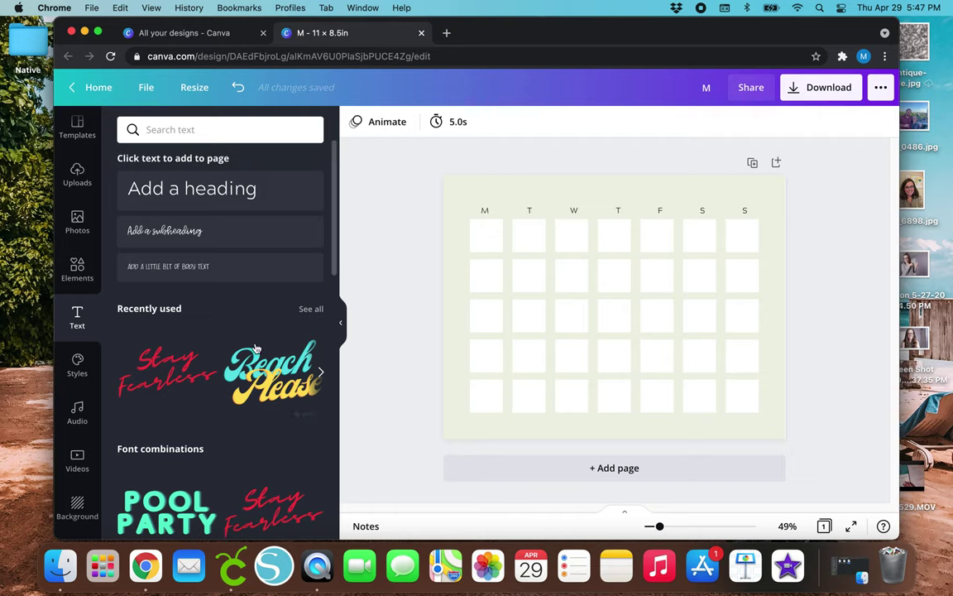
Step: Add a heading reading "Monthly Calendar" and place it above the weekday letters, starting at the grid's left edge
left_click(206, 198)
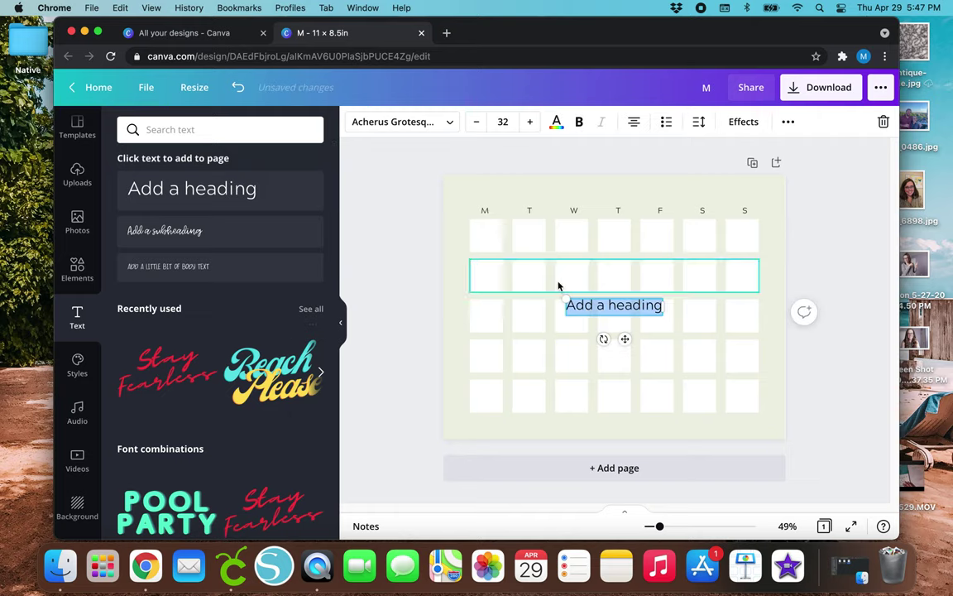
type("Monthly")
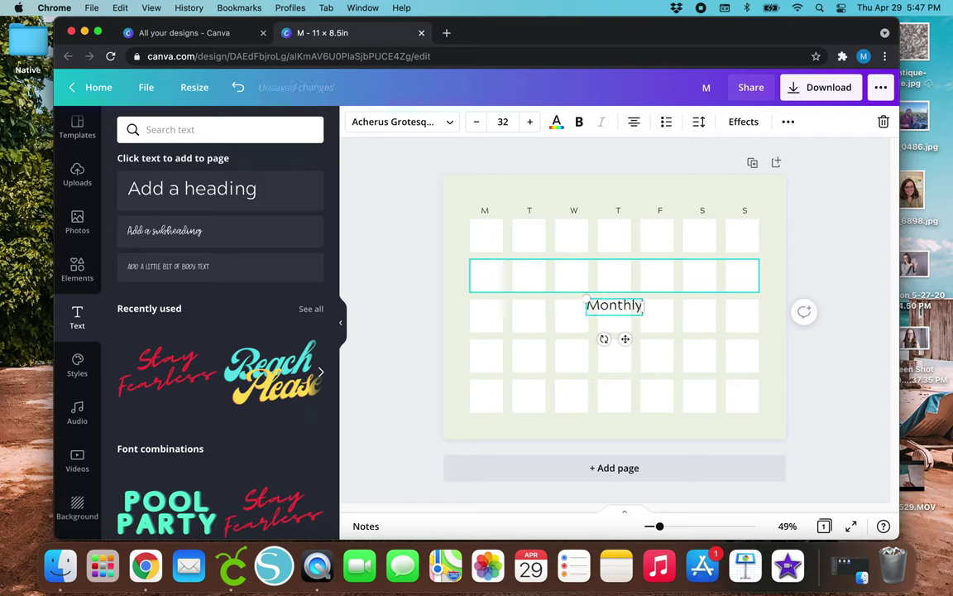
type(" Calendar")
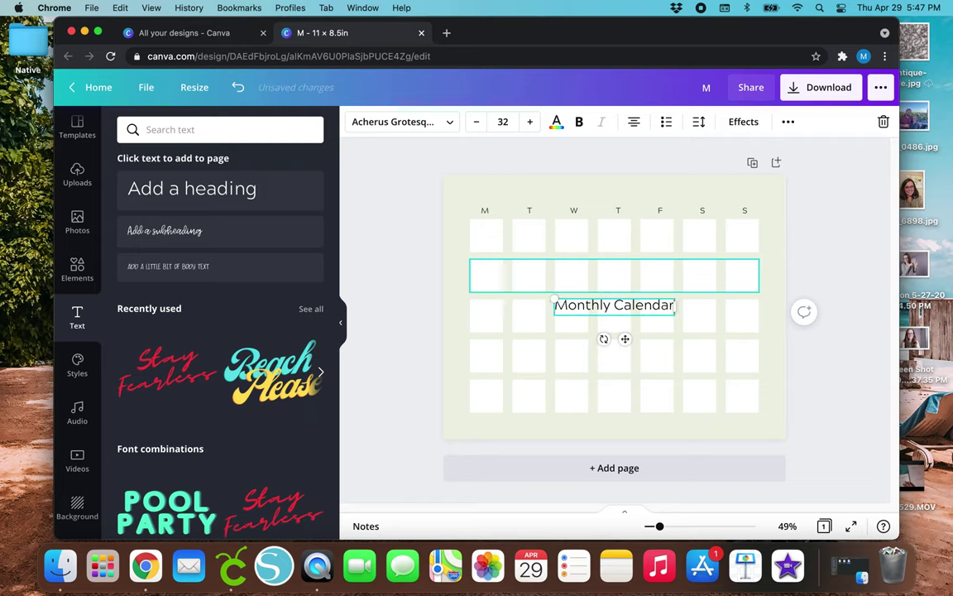
left_click_drag(624, 339, 538, 224)
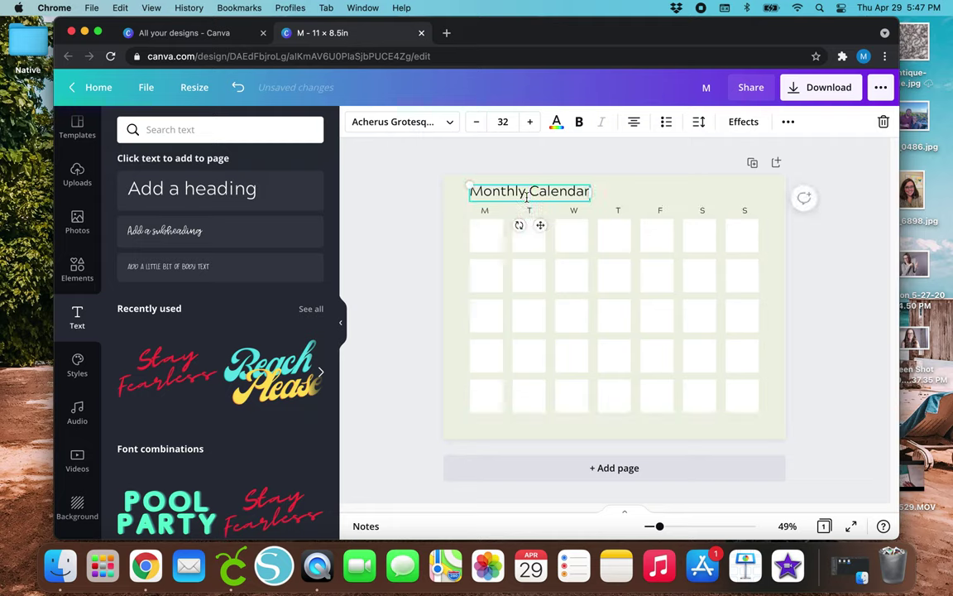
Step: Try the Twister and Gistesy fonts on the "Monthly Calendar" title
double_click(527, 193)
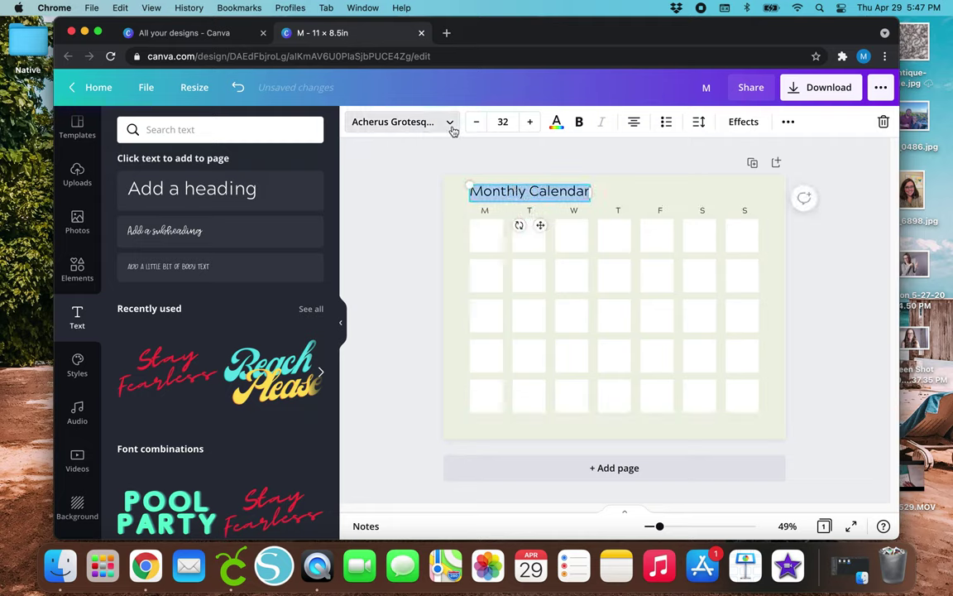
left_click(438, 124)
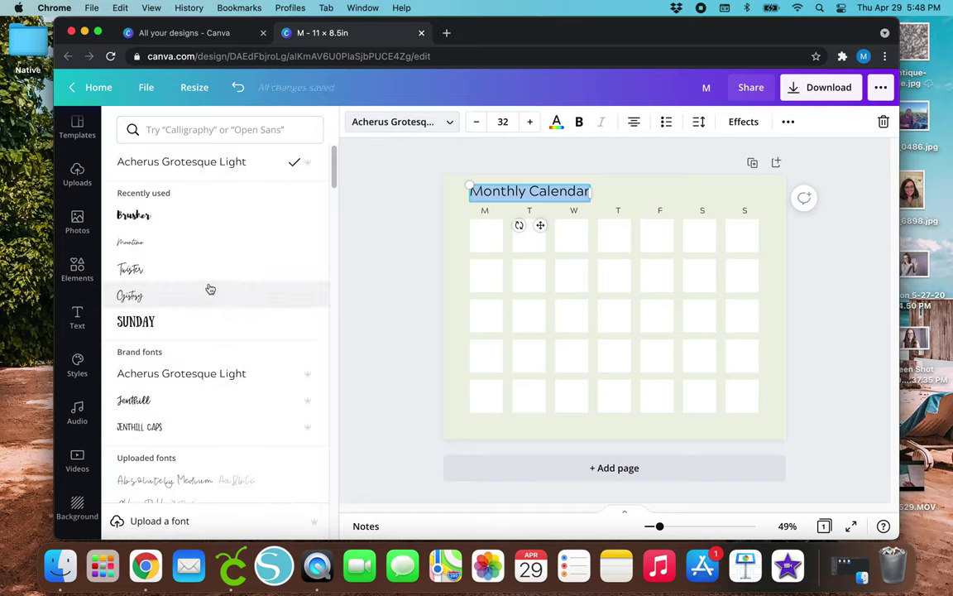
left_click(217, 279)
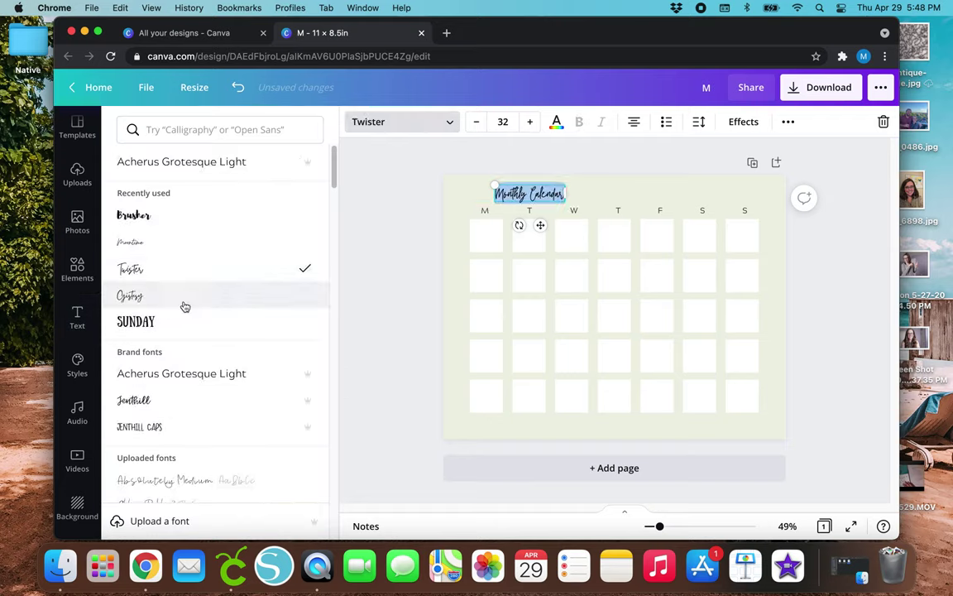
left_click(182, 308)
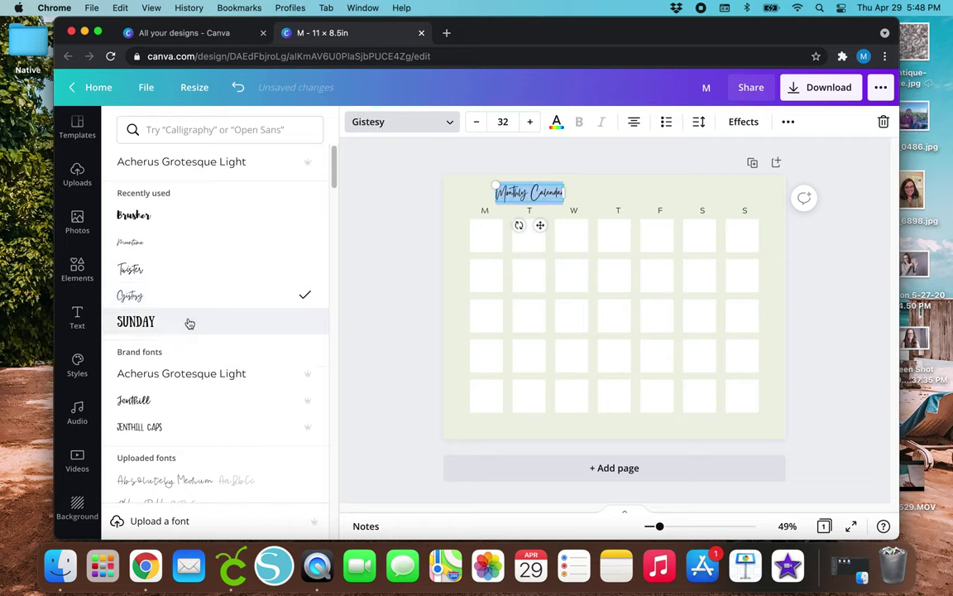
scroll(251, 364, "down", 2)
scroll(251, 248, "up", 2)
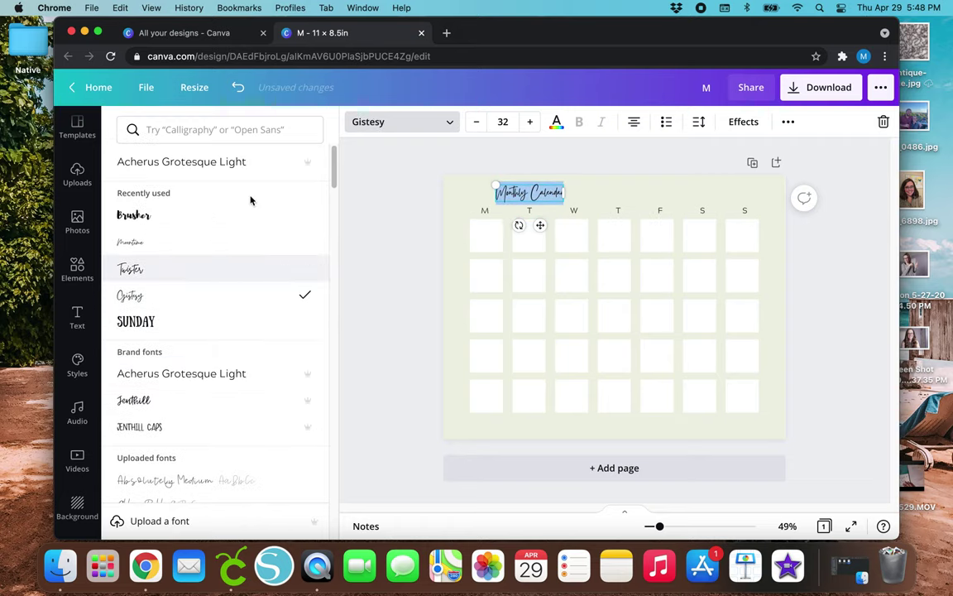
Step: Search the fonts for calligraphy, apply Jimmy Script to the title and realign it with the grid's left edge
left_click(219, 129)
type("calligraphy")
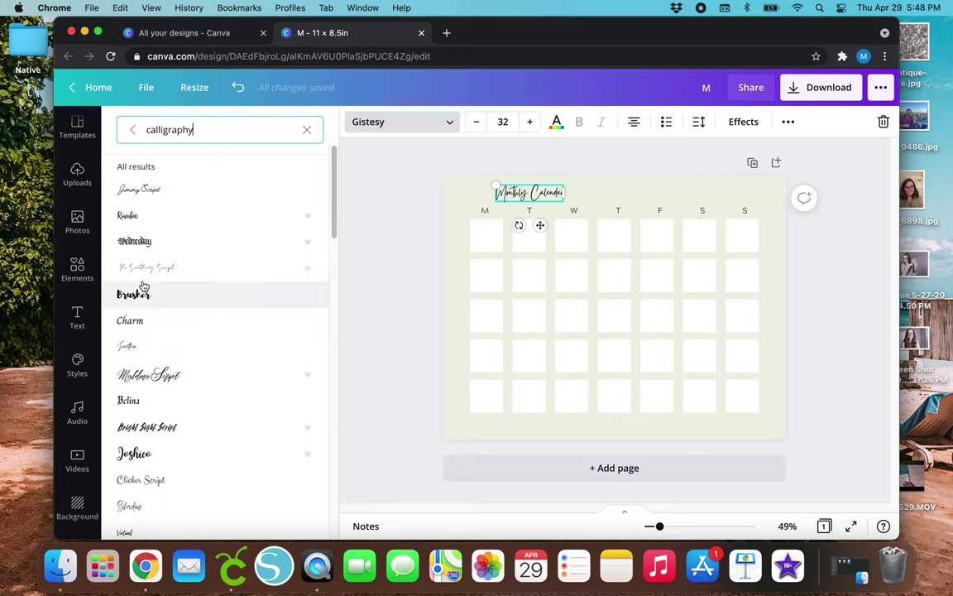
left_click(207, 183)
left_click_drag(538, 220, 514, 220)
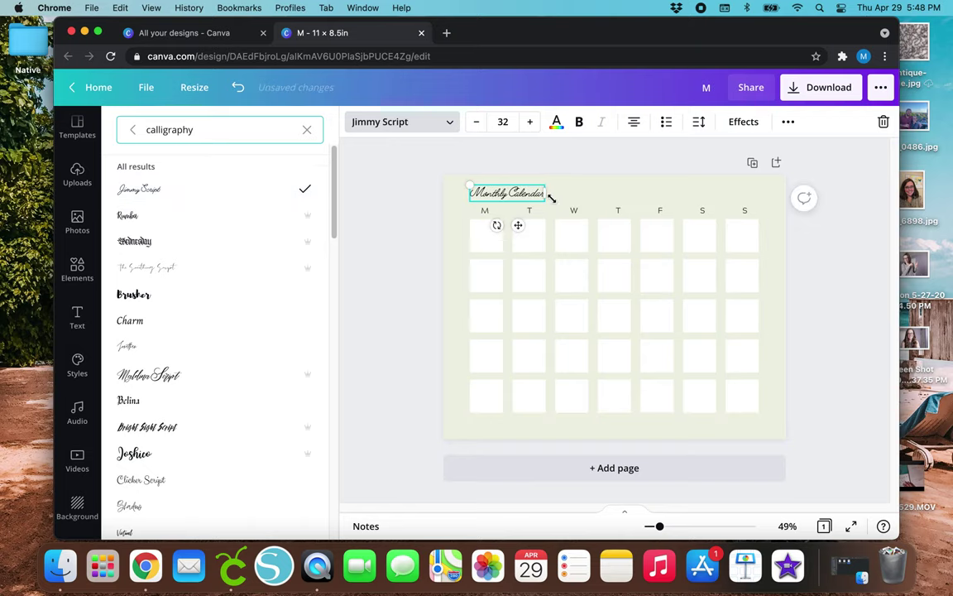
left_click(451, 240)
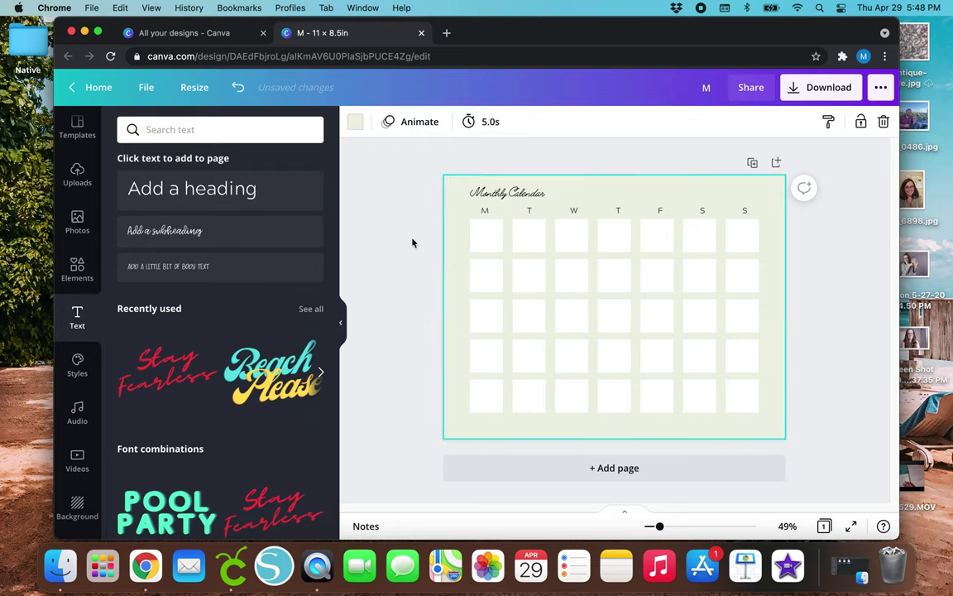
Step: Move the weekday letters and all five rows of squares slightly down the page, and enlarge the "Monthly Calendar" title
left_click_drag(457, 210, 748, 406)
left_click_drag(741, 370, 742, 376)
left_click_drag(506, 193, 554, 201)
left_click(422, 247)
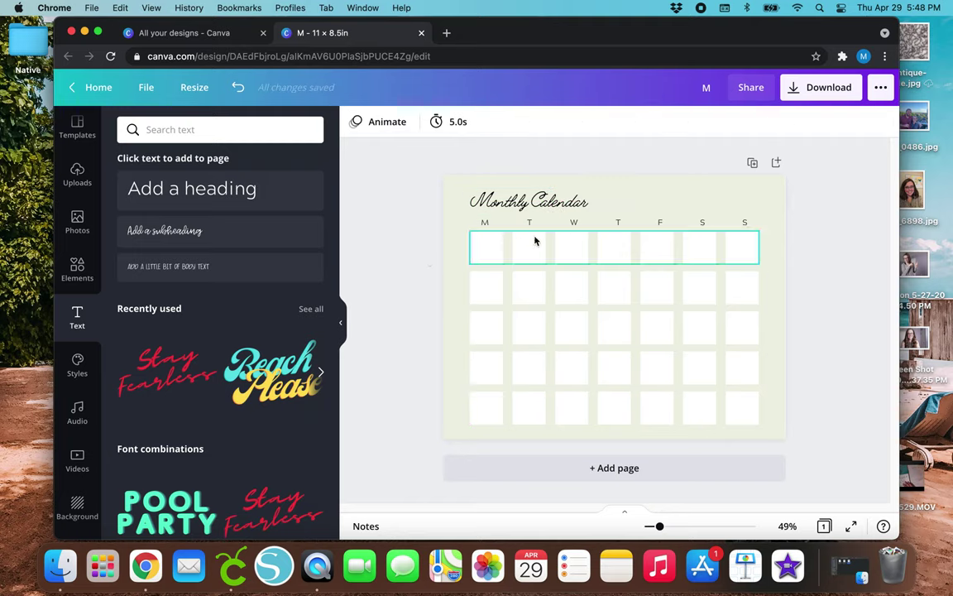
Step: Duplicate the first weekday letter M, place the copy beside the end of the title and change its text to "MONTH"
left_click(485, 224)
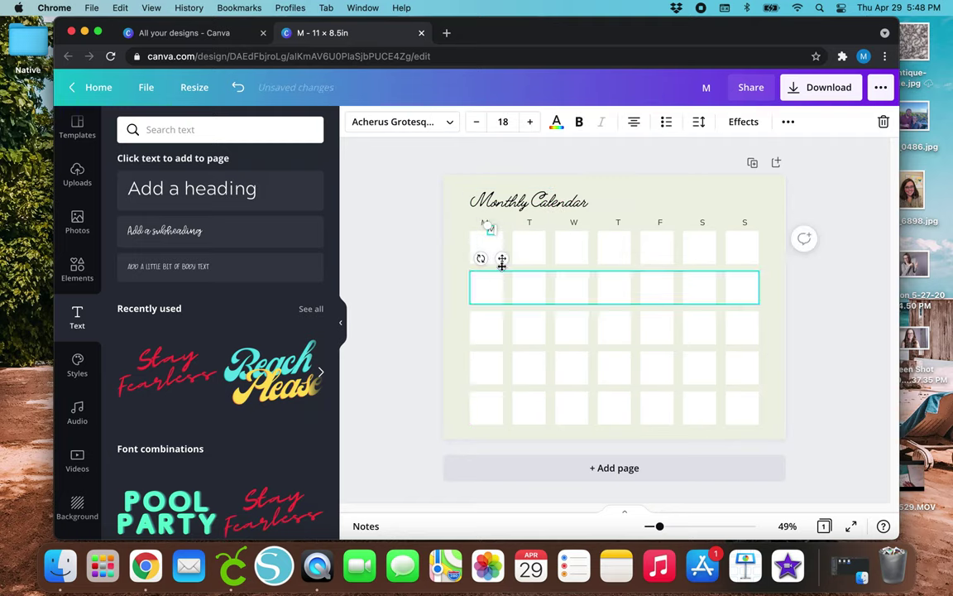
left_click_drag(497, 252, 623, 216)
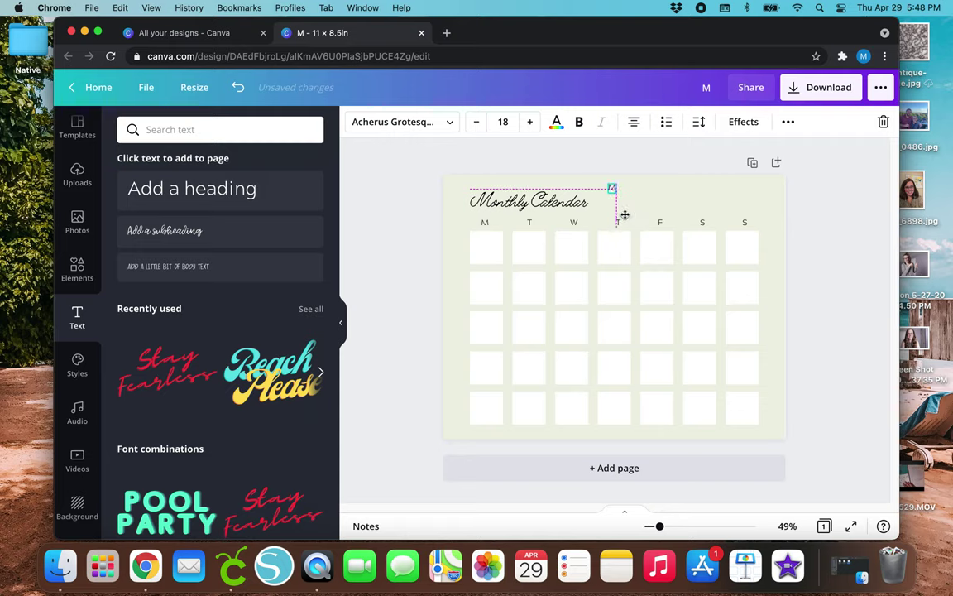
scroll(611, 189, "up", 5)
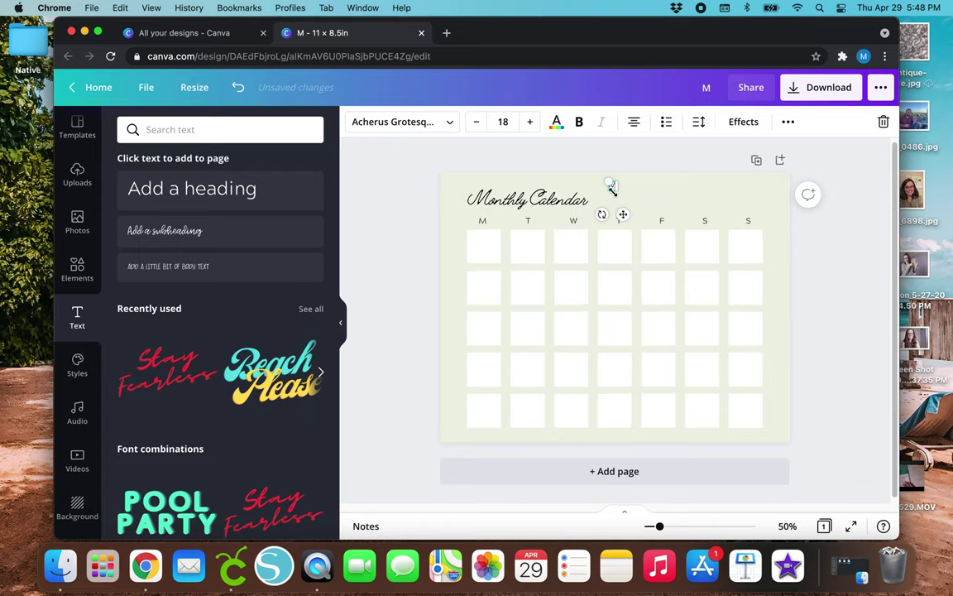
scroll(625, 220, "down", 3)
scroll(653, 289, "up", 5)
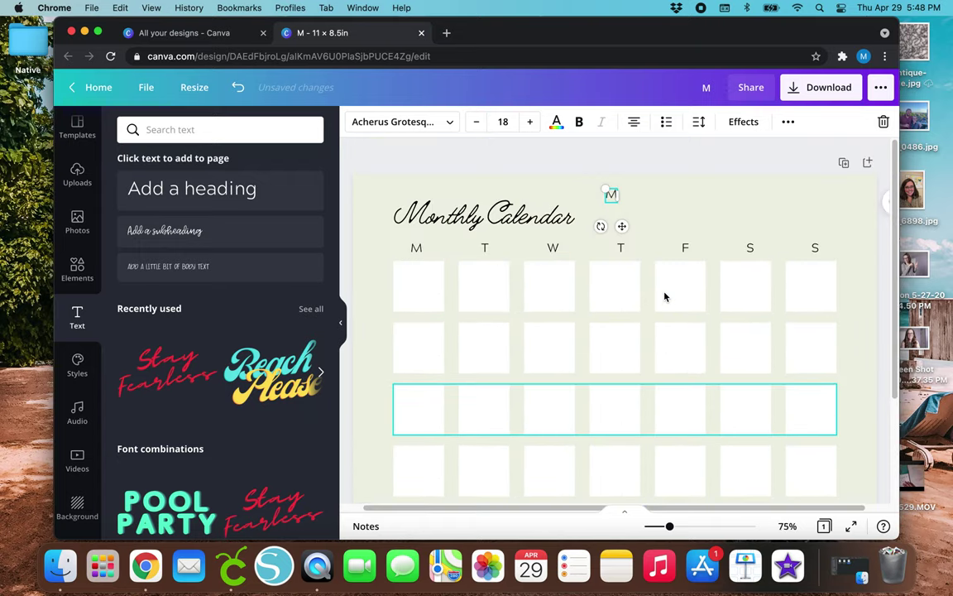
double_click(611, 196)
type("MONTH")
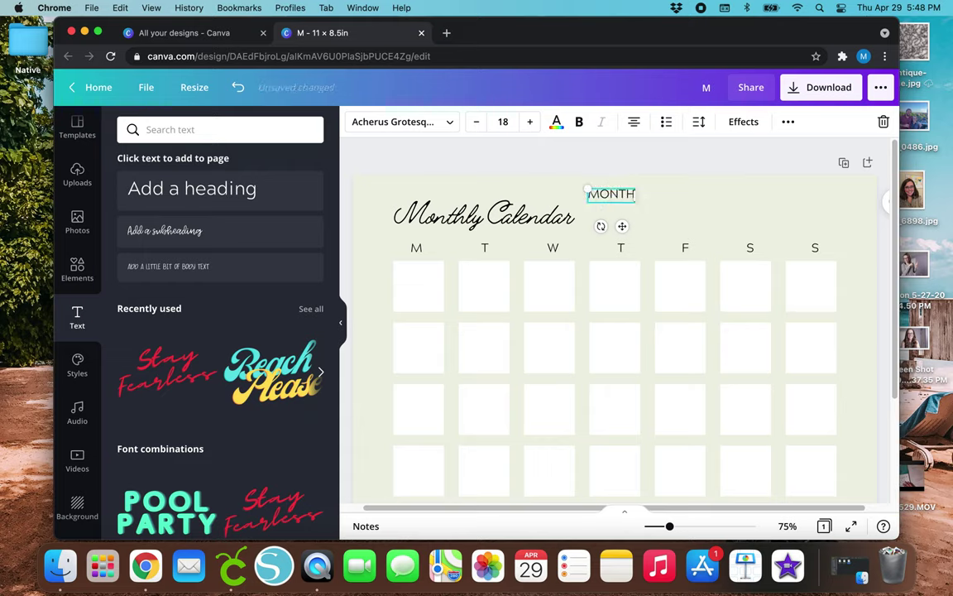
Step: Duplicate the MONTH label, change the copy's text to "YEAR" and left-align it directly beneath MONTH
key("super+d")
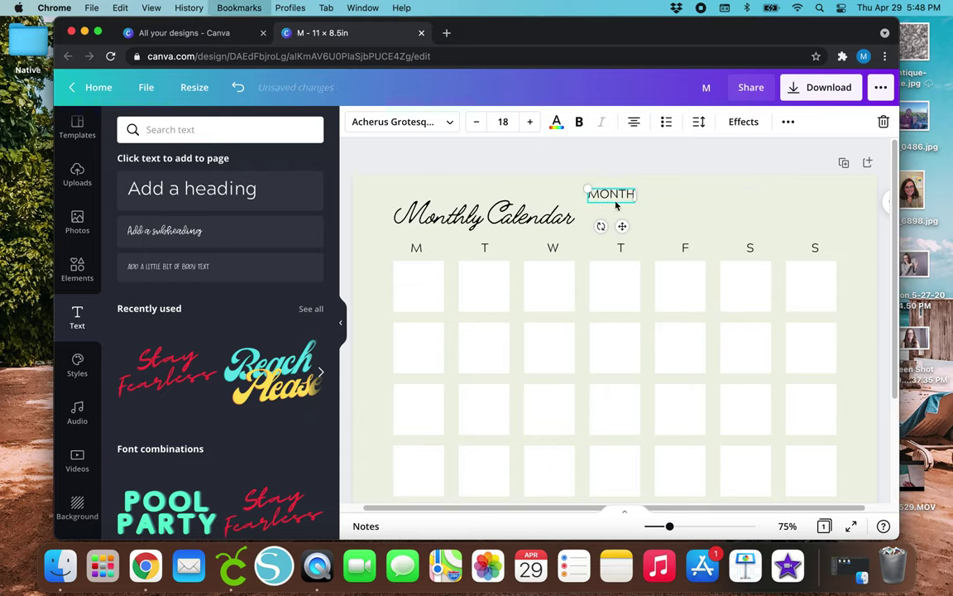
left_click(813, 175)
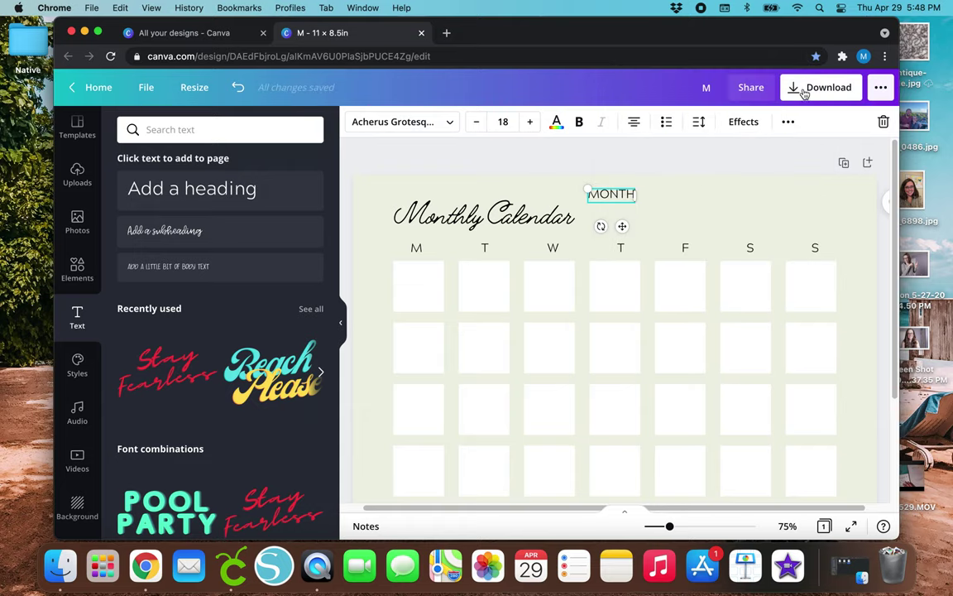
left_click(789, 122)
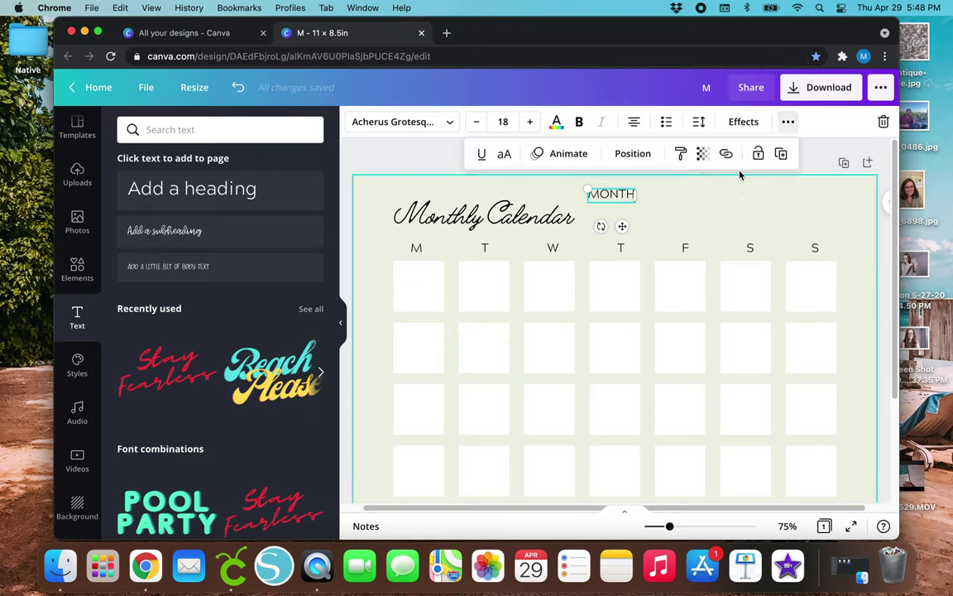
left_click(701, 153)
left_click_drag(612, 216, 608, 220)
double_click(610, 220)
type("YEAR")
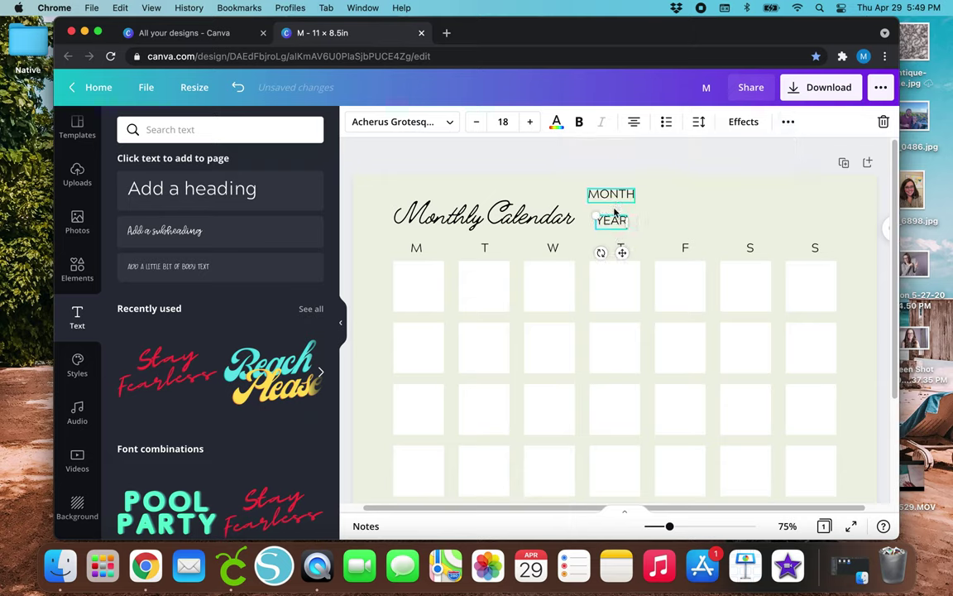
mouse_move(621, 252)
left_mouse_down()
mouse_move(609, 253)
mouse_move(615, 248)
left_mouse_up()
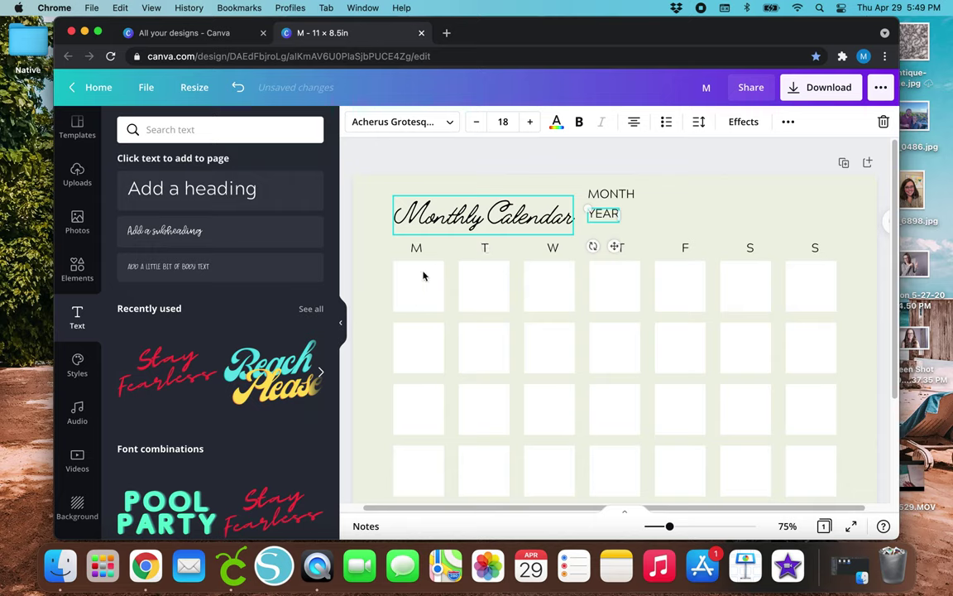
Step: Search the elements for LINE and add a plain solid line to the calendar page
left_click(69, 280)
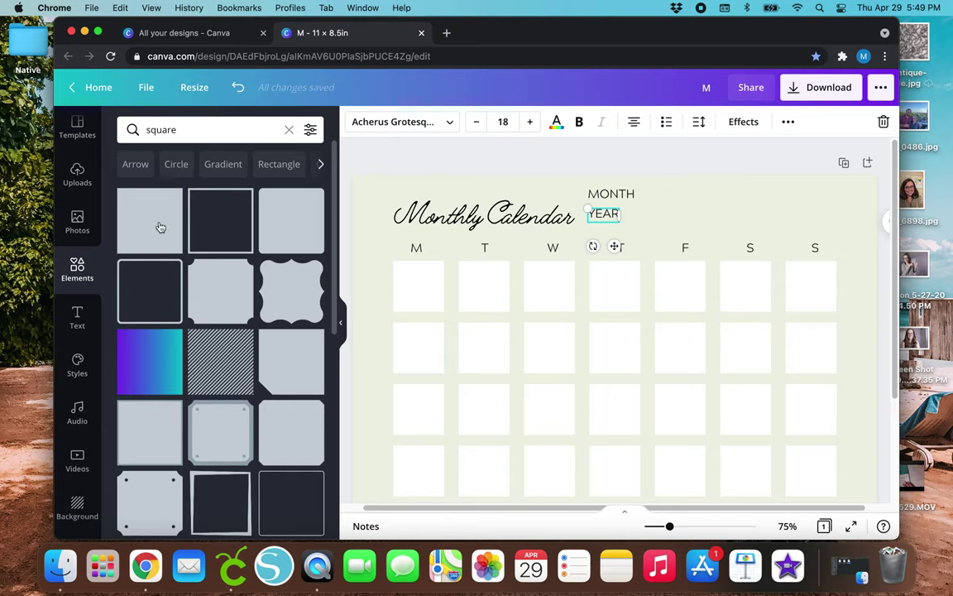
left_click(289, 130)
type("LINE")
key("Return")
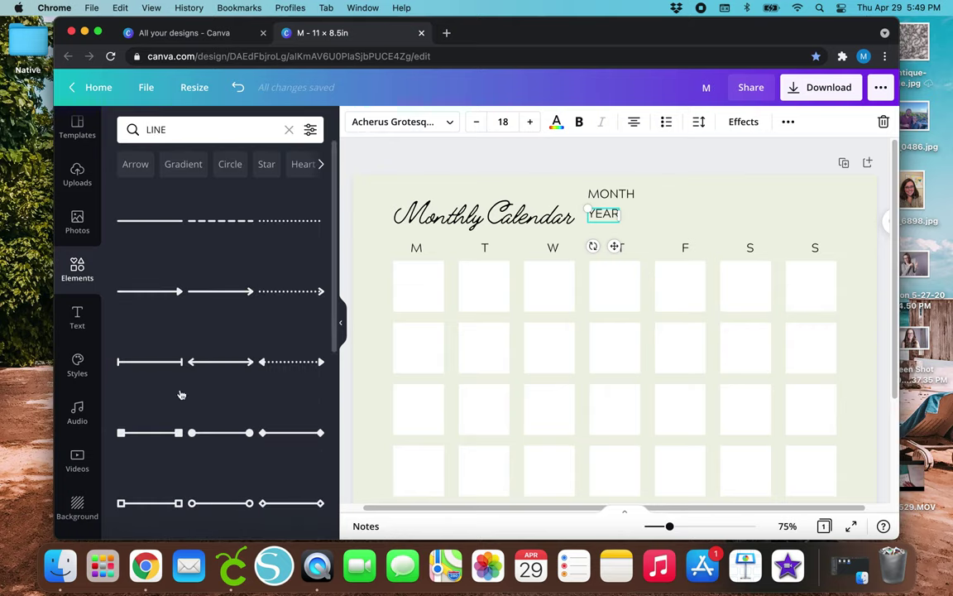
scroll(181, 360, "down", 5)
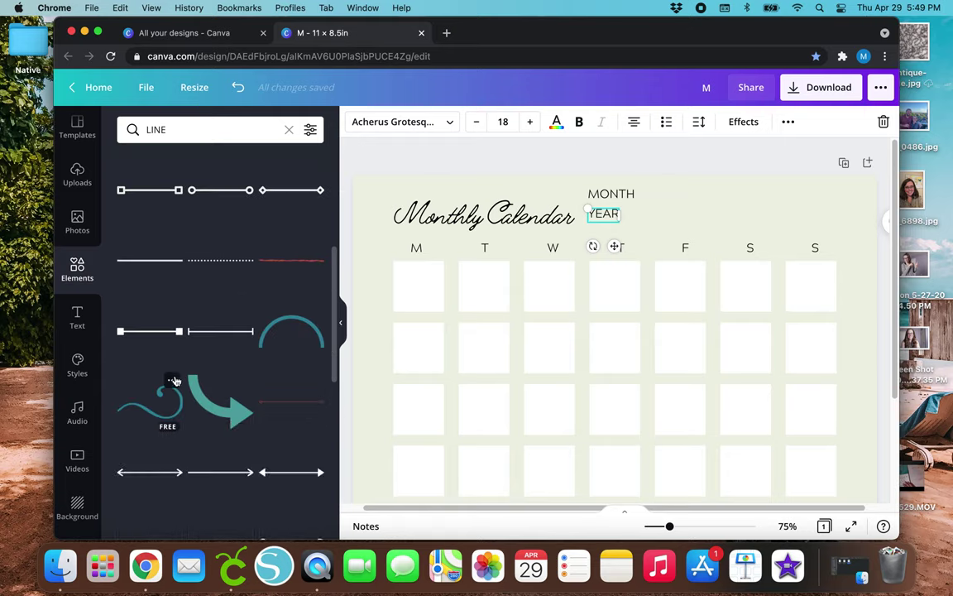
scroll(175, 380, "up", 5)
scroll(175, 379, "down", 4)
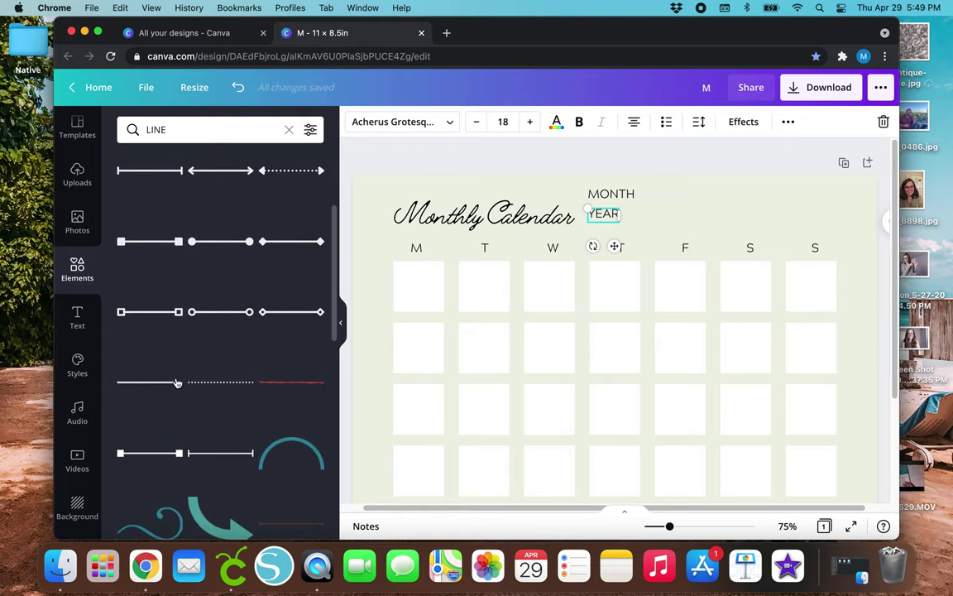
scroll(160, 383, "up", 4)
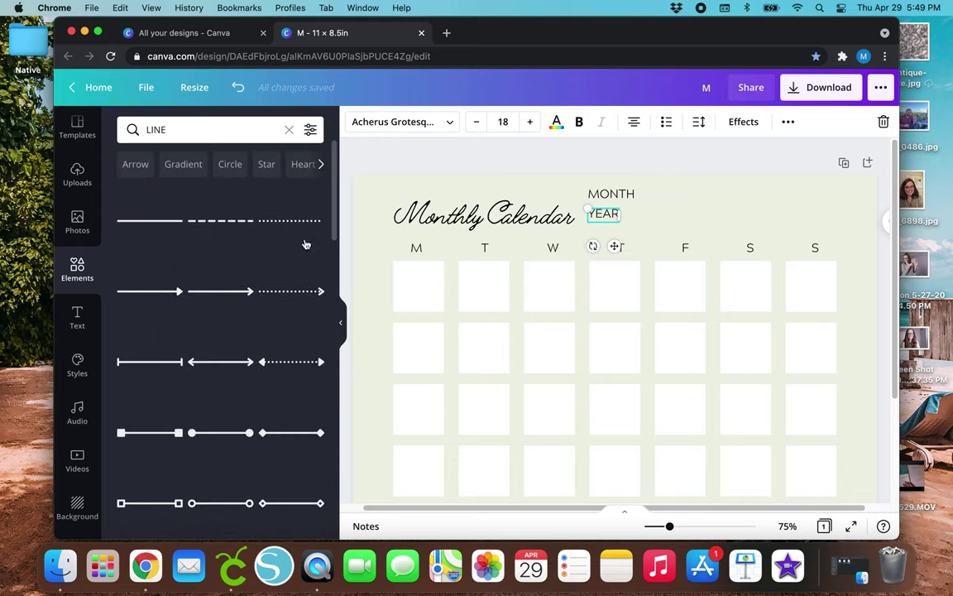
scroll(318, 240, "down", 3)
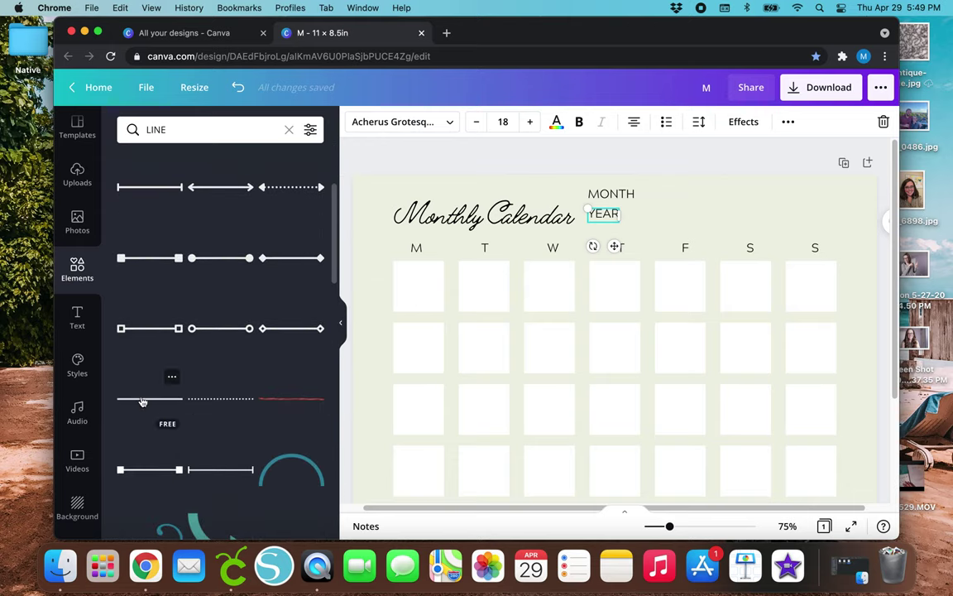
key("super+v")
Step: Recolour the line black, shrink it to a short thin rule and duplicate it so MONTH and YEAR each have one
left_click(356, 122)
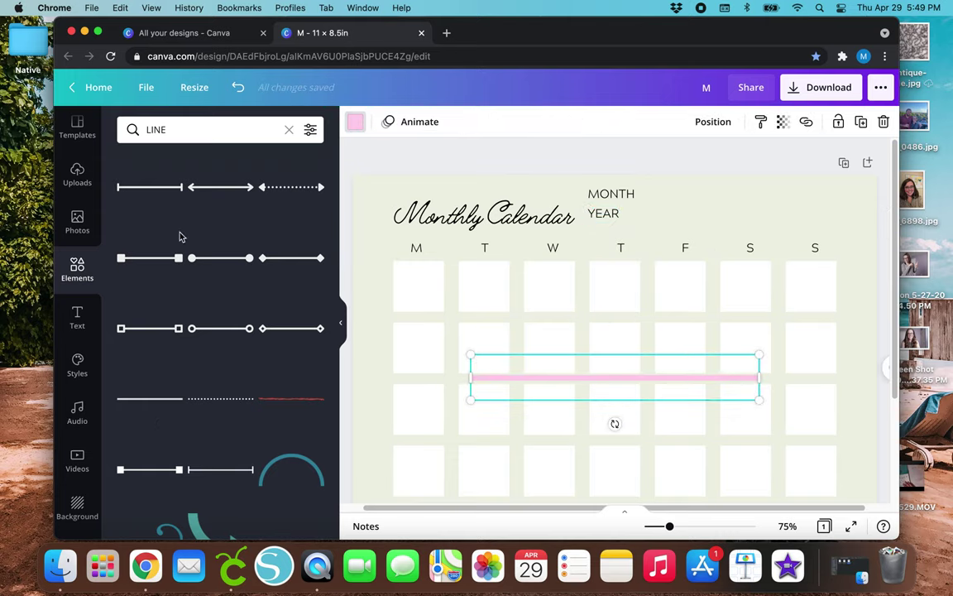
left_click(165, 191)
left_click_drag(468, 398, 724, 340)
left_click_drag(749, 391, 668, 243)
key("super+d")
Step: Lengthen the line beside MONTH to nearly three times its length
left_click(662, 201)
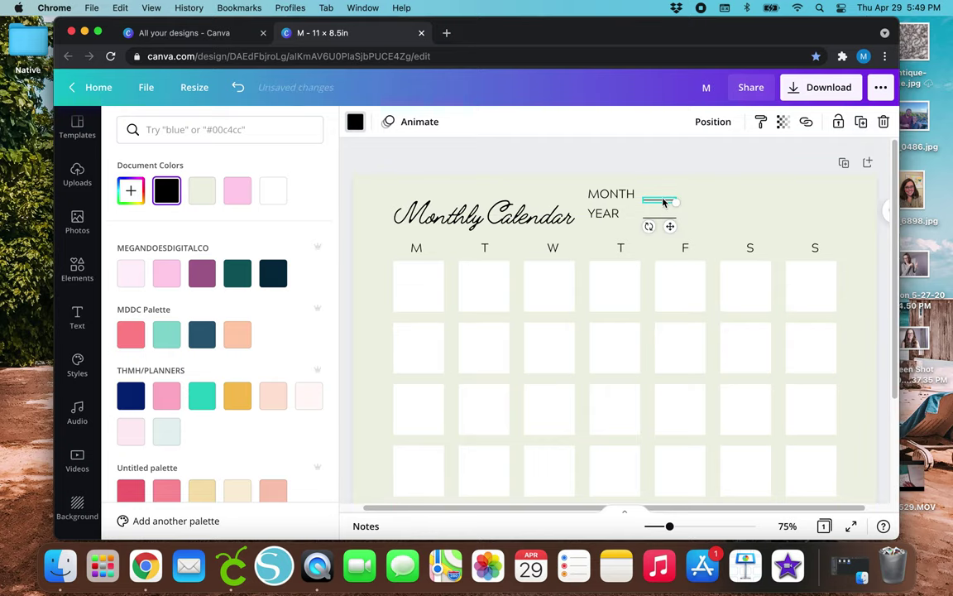
key("super+plus")
key("super+plus")
scroll(659, 202, "down", 1)
scroll(687, 208, "up", 3)
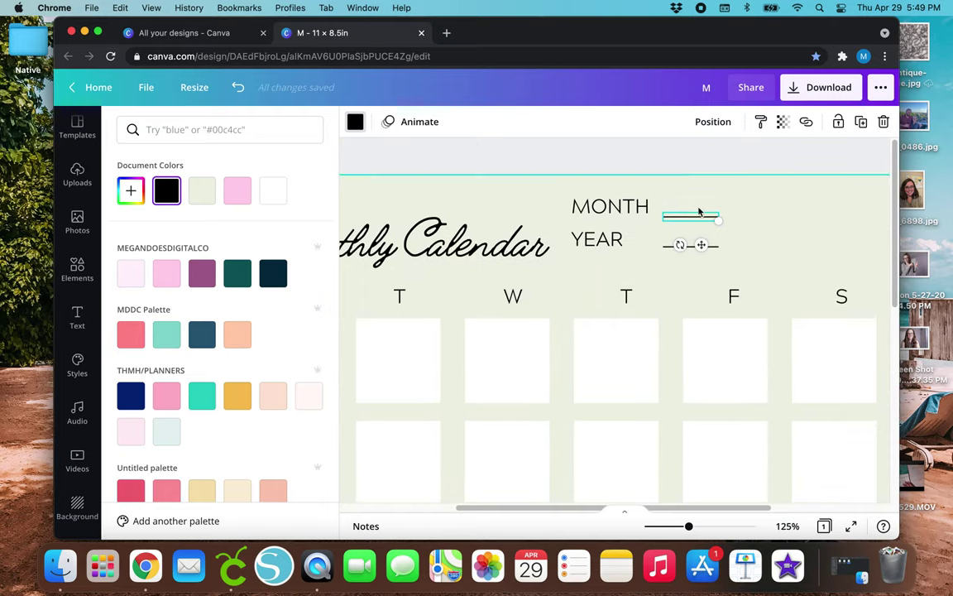
left_click_drag(717, 219, 815, 221)
Step: Delete the short YEAR line and replace it with a duplicate of the long MONTH line, aligned directly beneath it
left_click(709, 246)
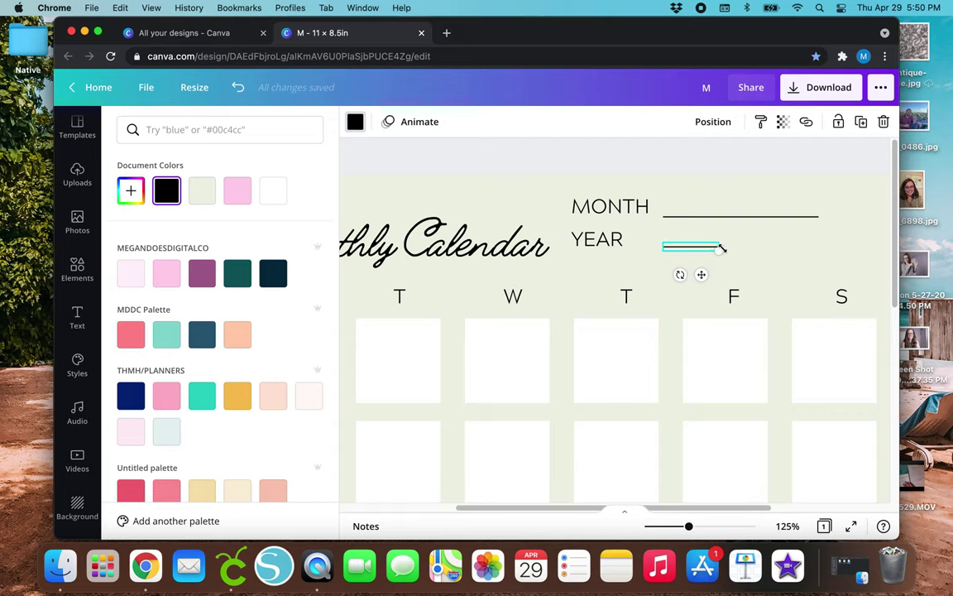
key("Delete")
left_click(725, 215)
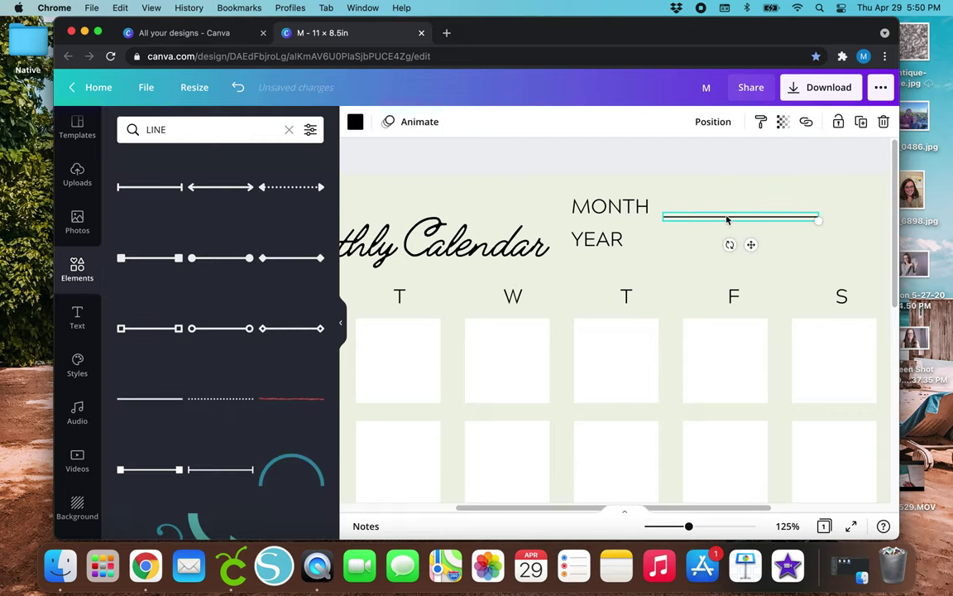
left_click(861, 122)
left_click_drag(762, 263, 745, 279)
Step: Move the MONTH and YEAR labels together with their lines so the lines end at the grid's right edge
scroll(590, 189, "down", 5)
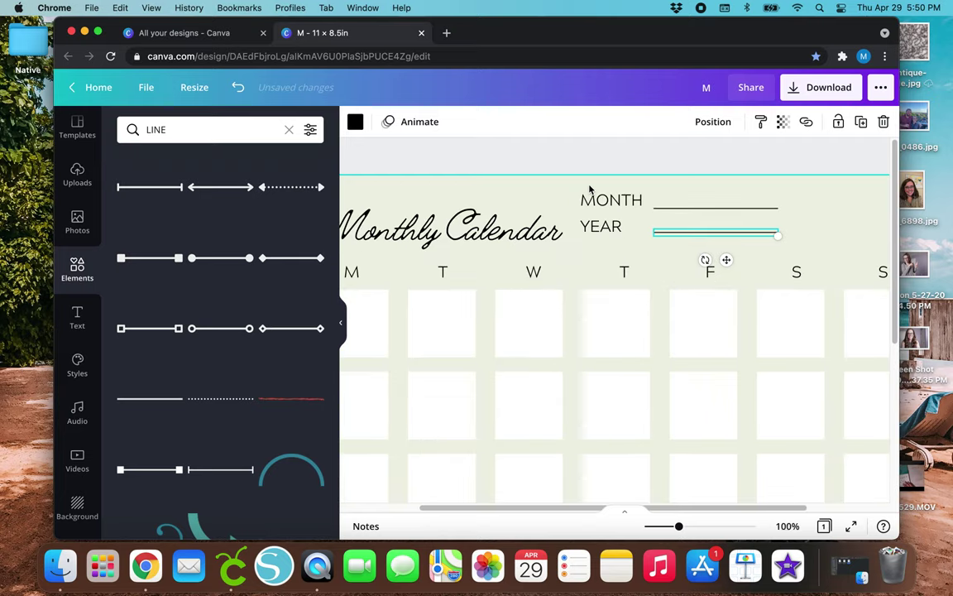
scroll(590, 189, "down", 2)
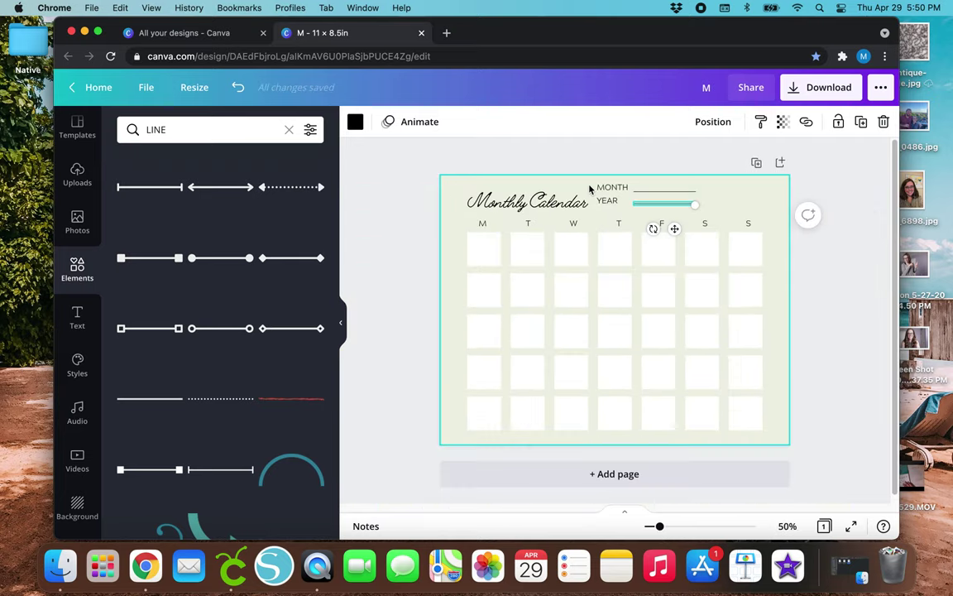
left_click(395, 221)
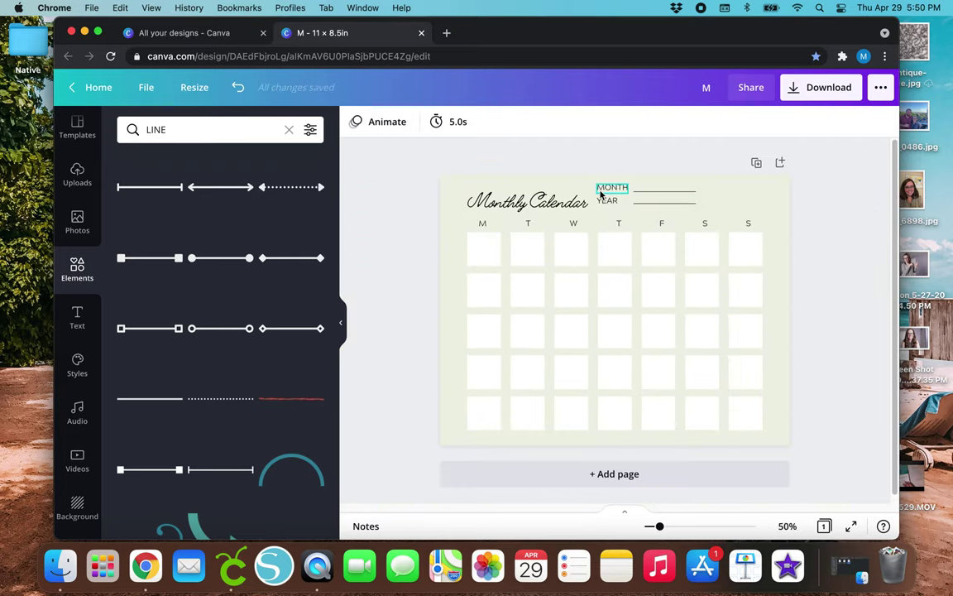
left_click_drag(591, 180, 671, 203)
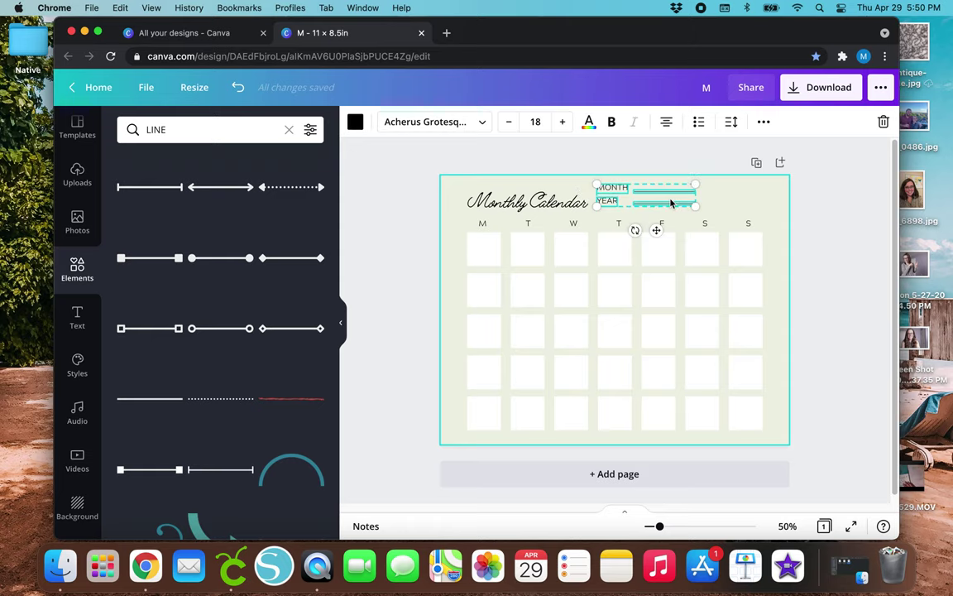
left_click(658, 213)
left_click_drag(591, 181, 722, 233)
left_click(432, 256)
Step: Enlarge the "Monthly Calendar" title to font size 58.1, keeping it aligned with the grid's left edge
left_click(497, 199)
left_click_drag(589, 188, 607, 188)
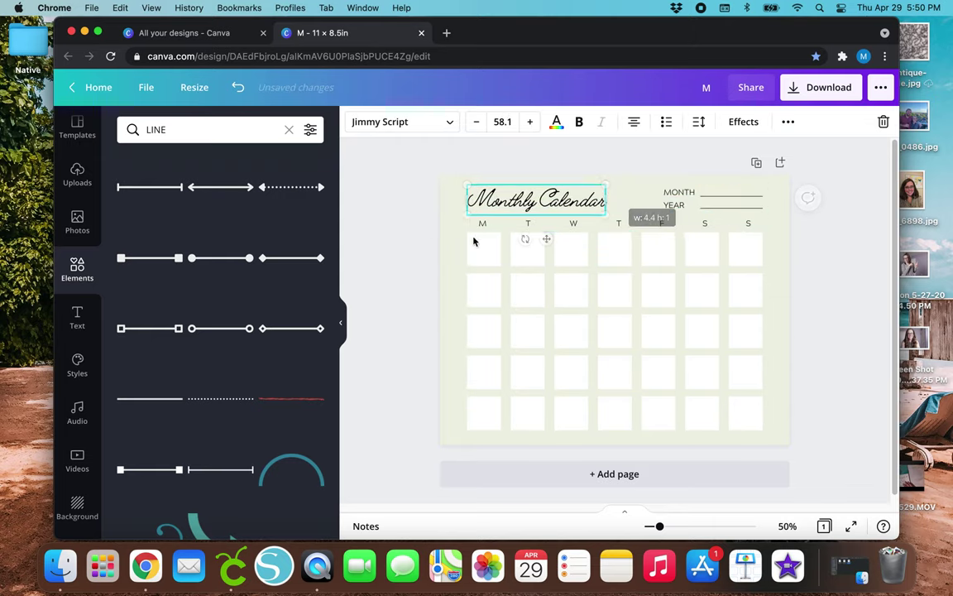
left_click(414, 268)
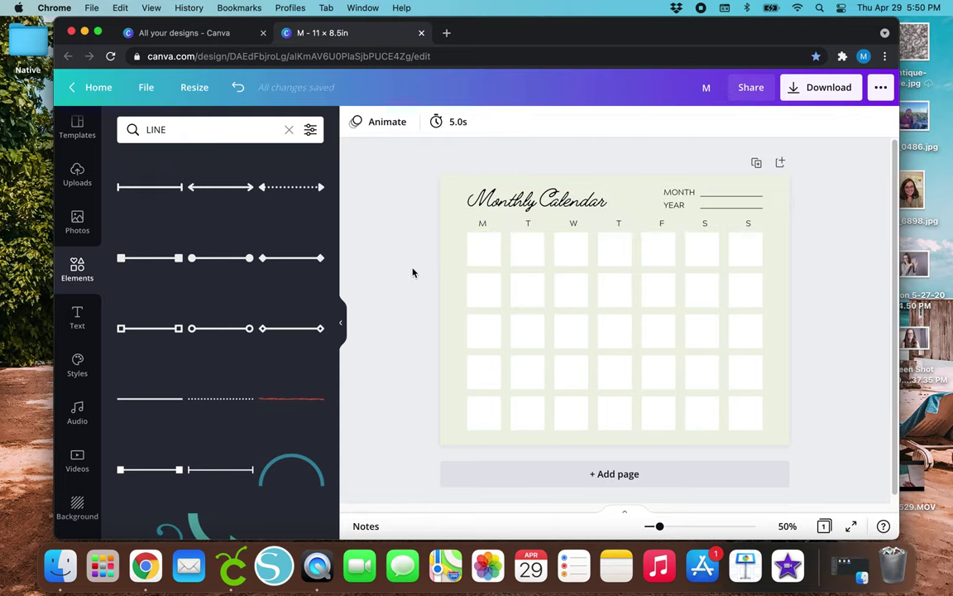
Step: Change the page background colour to white
left_click(342, 330)
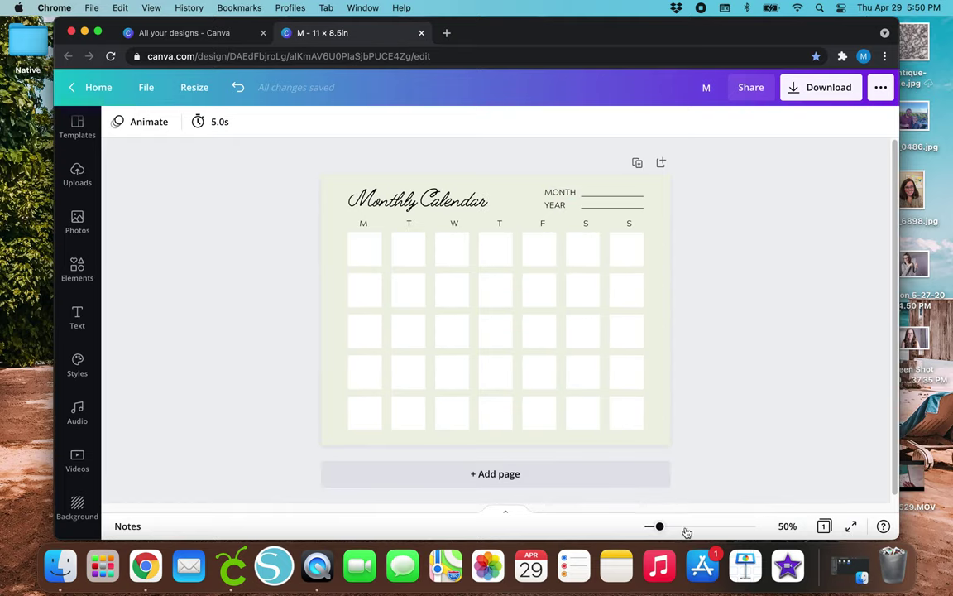
mouse_move(659, 528)
left_mouse_down()
mouse_move(672, 527)
mouse_move(663, 528)
left_mouse_up()
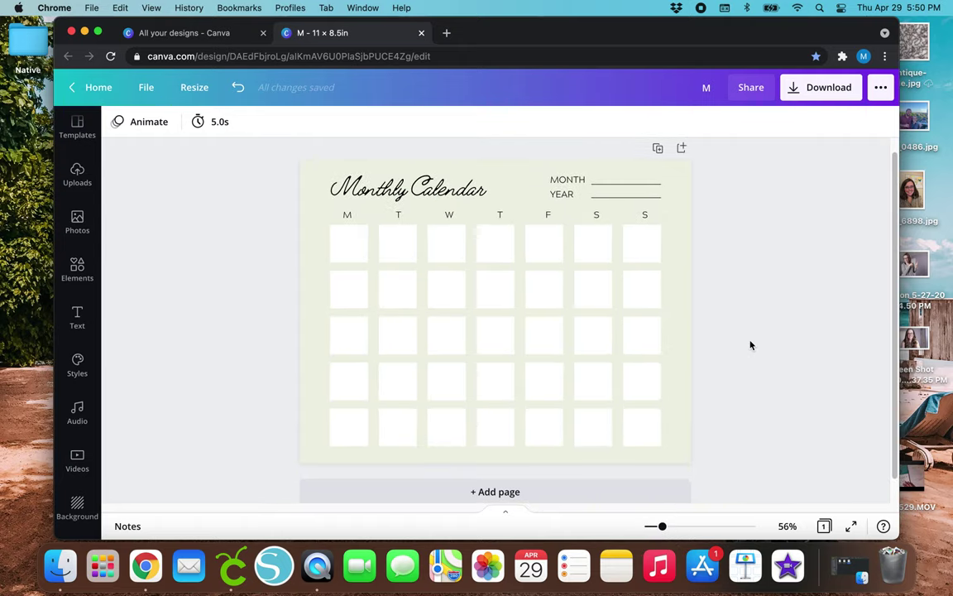
left_click(317, 181)
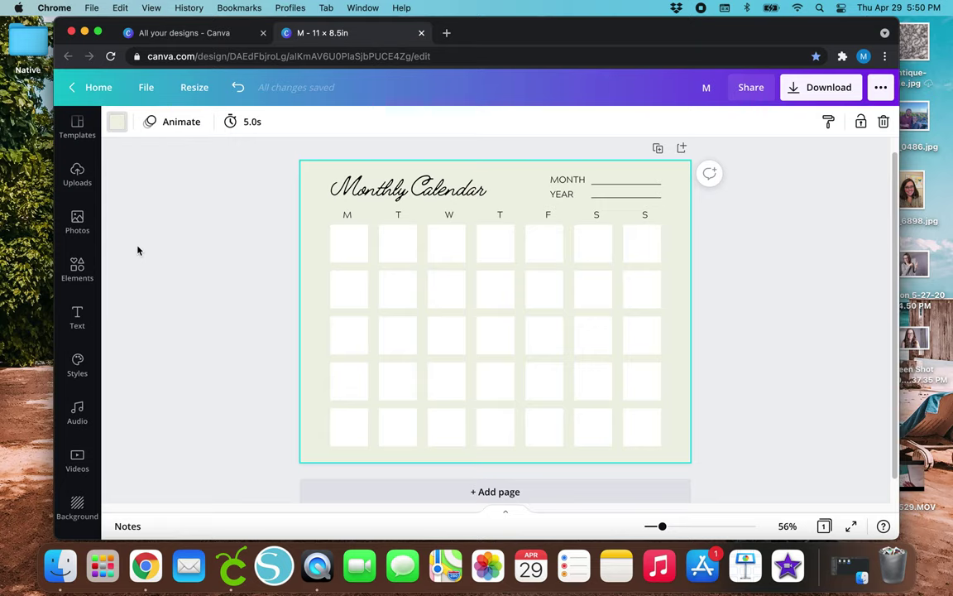
left_click(116, 122)
left_click(240, 192)
Step: Recolour all five rows of squares with the palest pink of the THMH/PLANNERS palette
left_click_drag(440, 240, 736, 447)
left_click(116, 121)
left_click(237, 334)
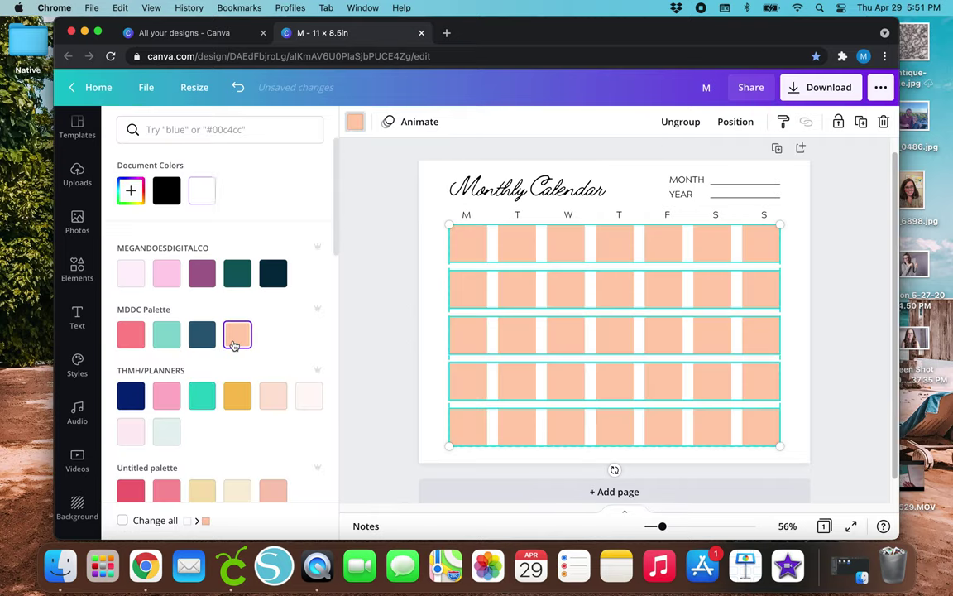
left_click(130, 433)
left_click(168, 431)
left_click(307, 401)
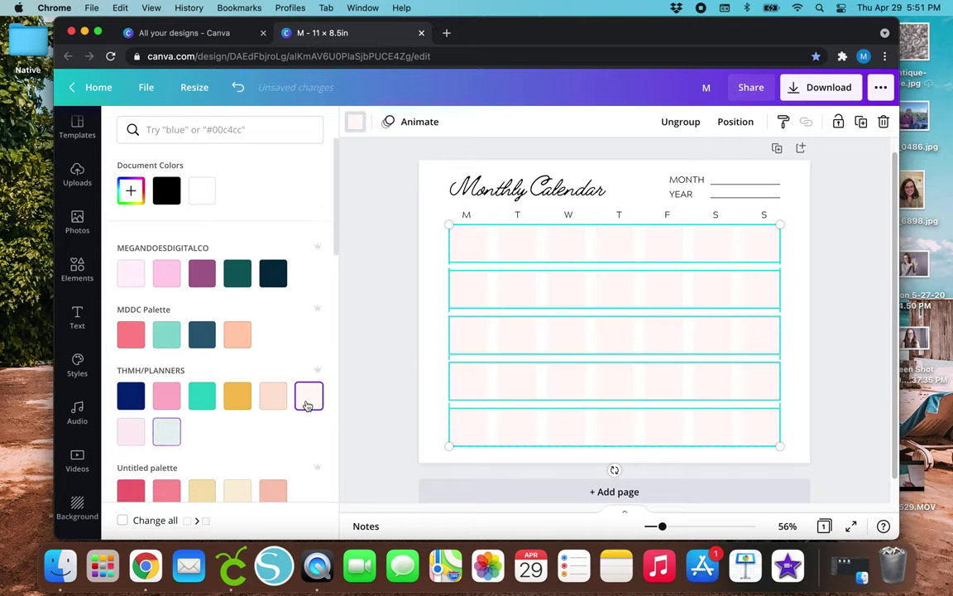
key("Escape")
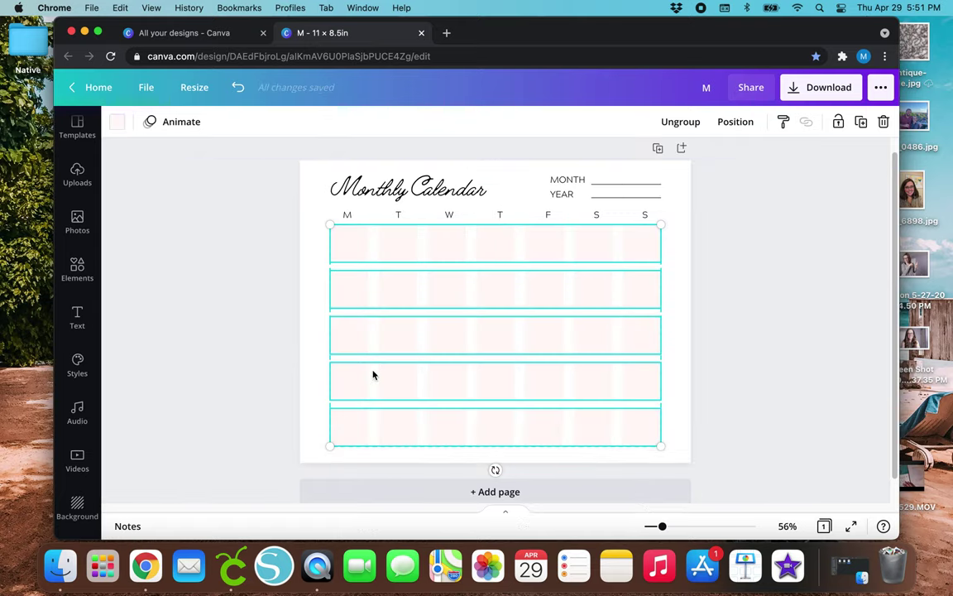
left_click(312, 370)
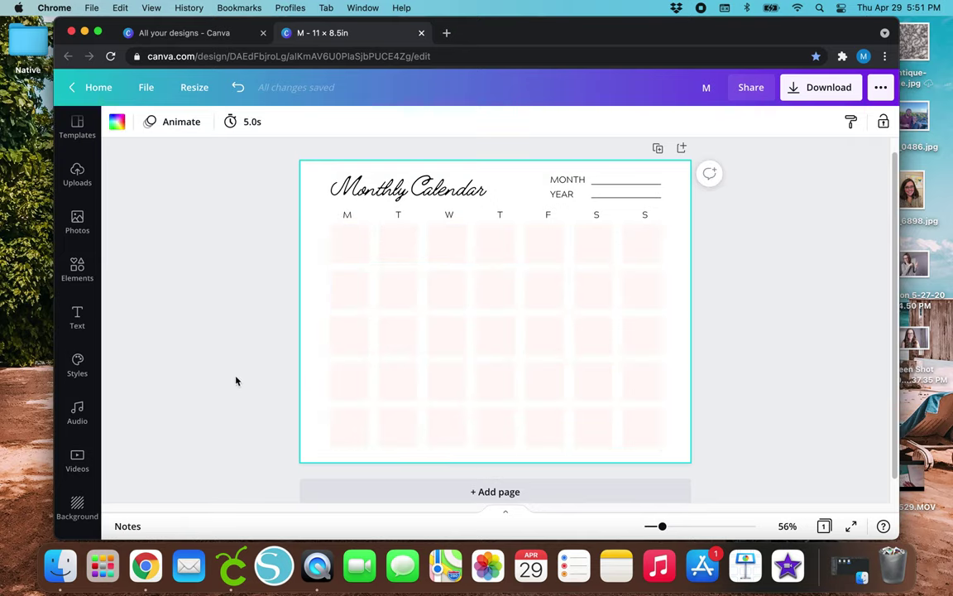